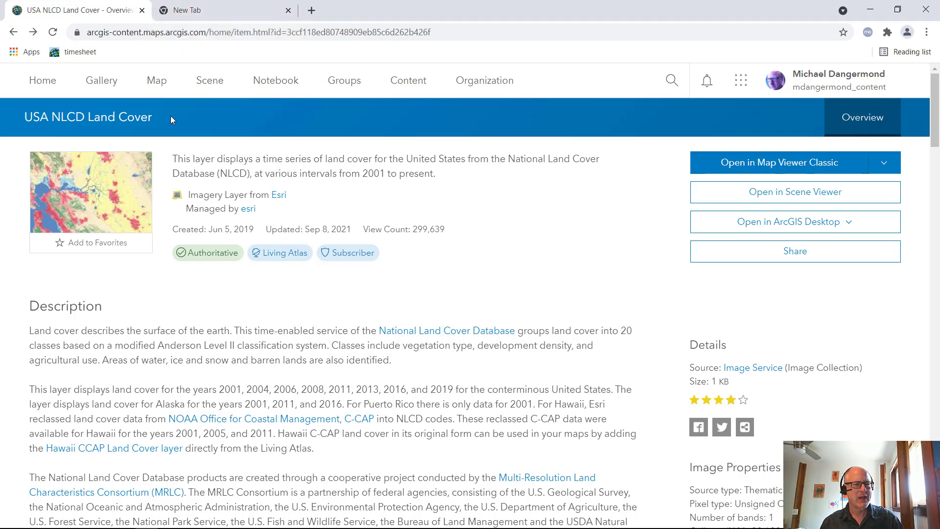
pyautogui.click(205, 11)
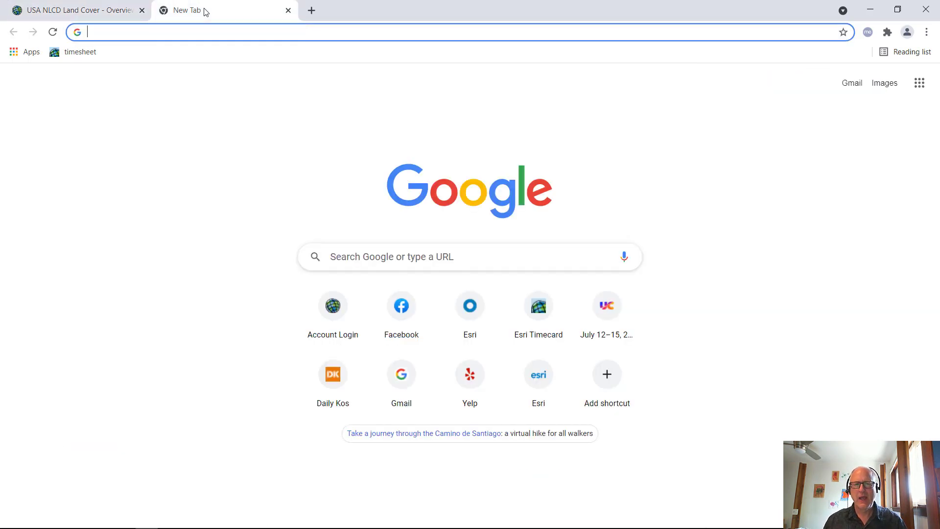
pyautogui.click(102, 14)
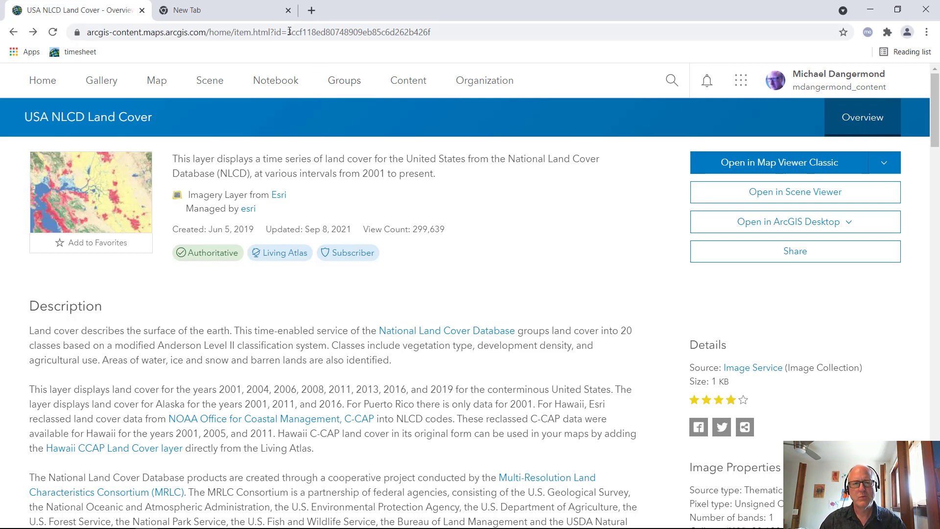
# Open arcgis.com in the blank browser tab and sign in with the saved ArcGIS login
pyautogui.click(266, 15)
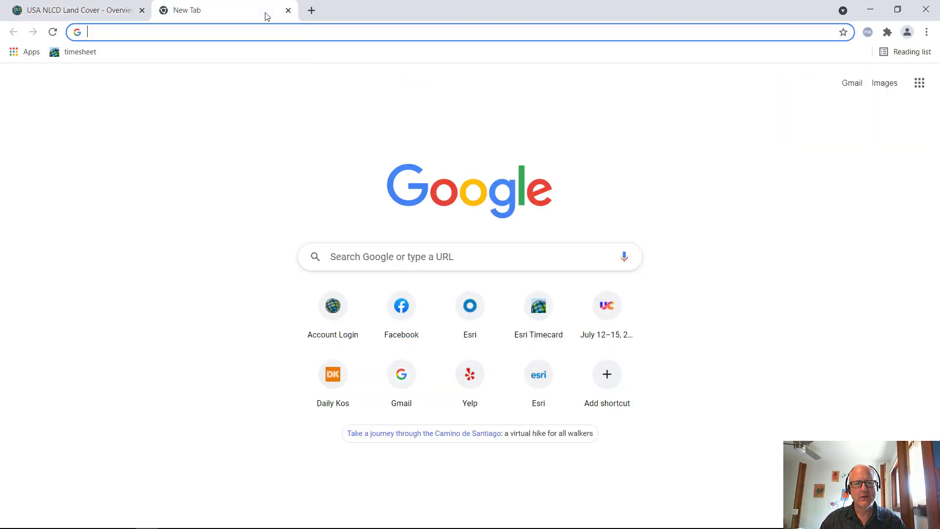
pyautogui.click(275, 35)
pyautogui.write('arc')
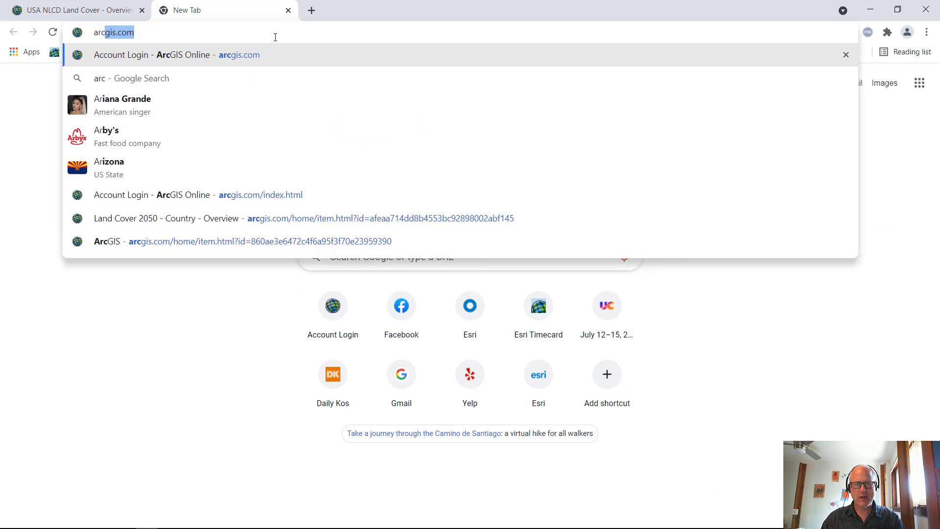
pyautogui.press('Return')
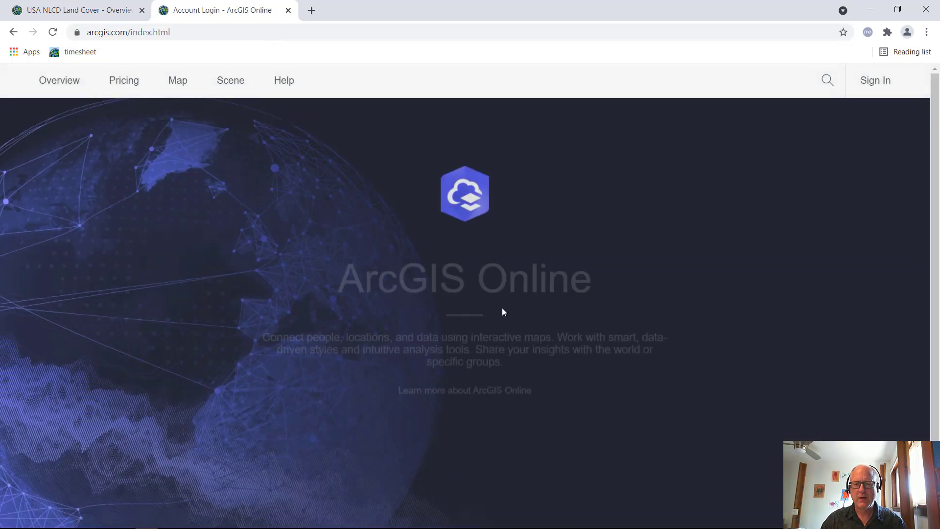
pyautogui.click(487, 428)
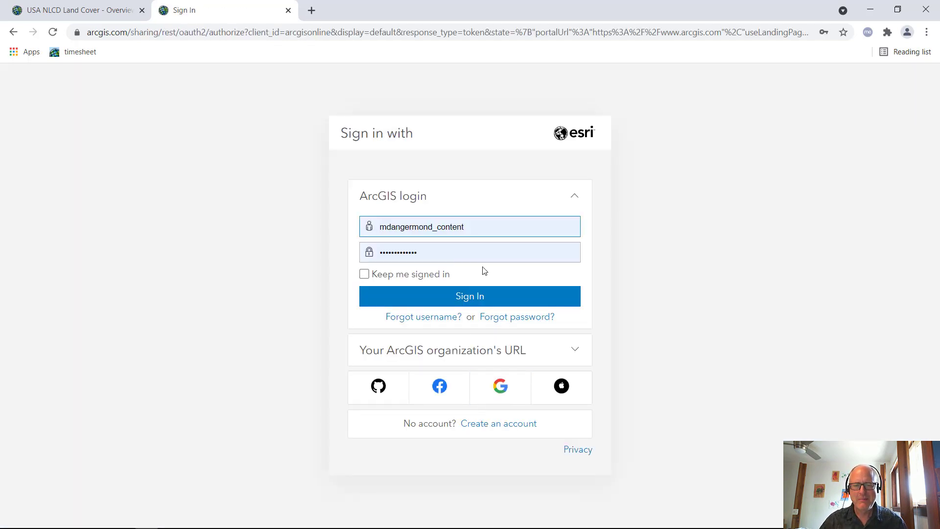
pyautogui.click(478, 296)
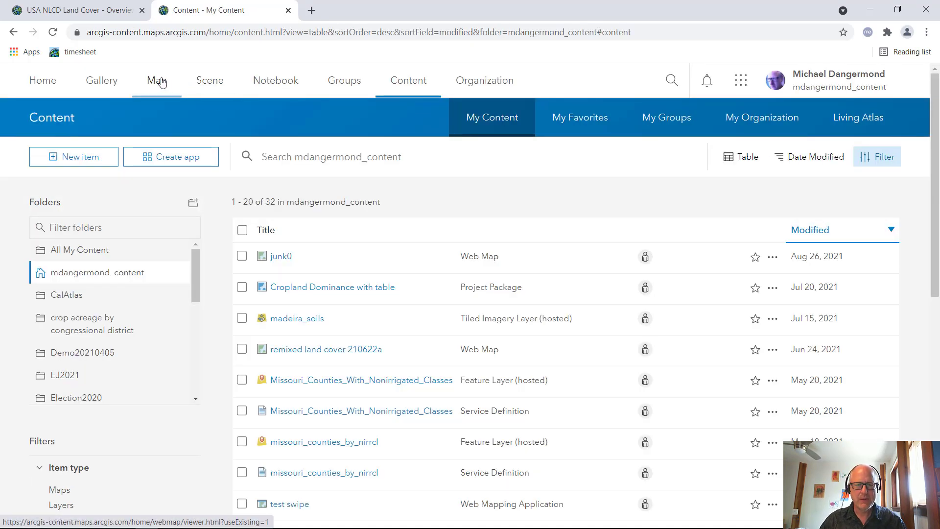
# Start a new map and search the Living Atlas layers for "nlcd"
pyautogui.click(162, 82)
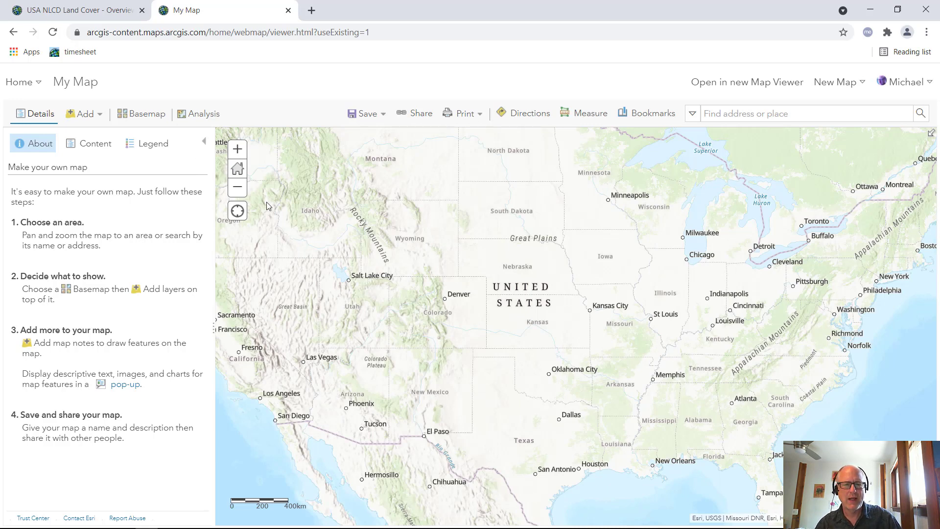
pyautogui.click(92, 119)
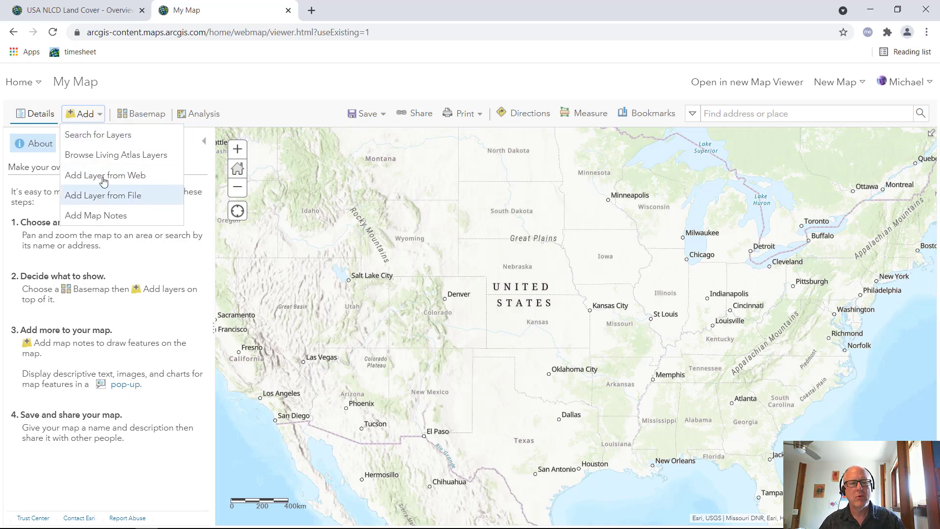
pyautogui.click(100, 156)
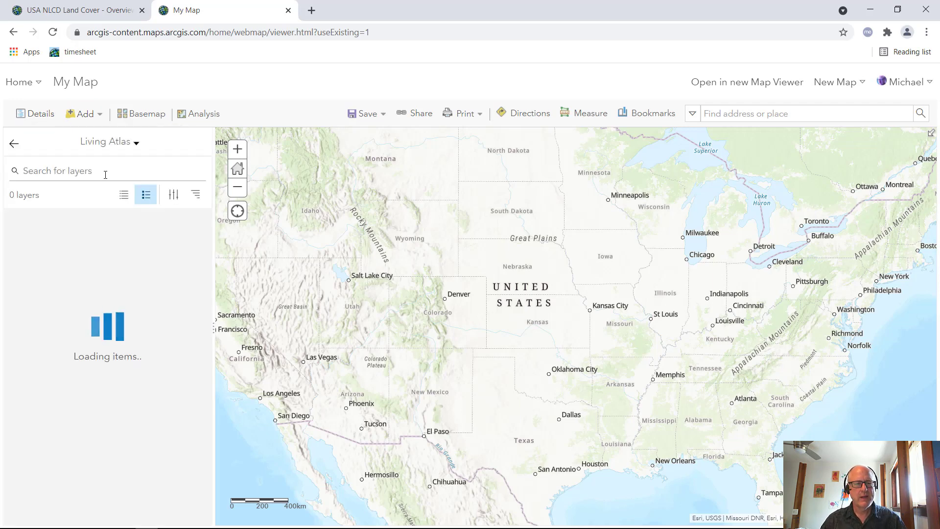
pyautogui.click(105, 175)
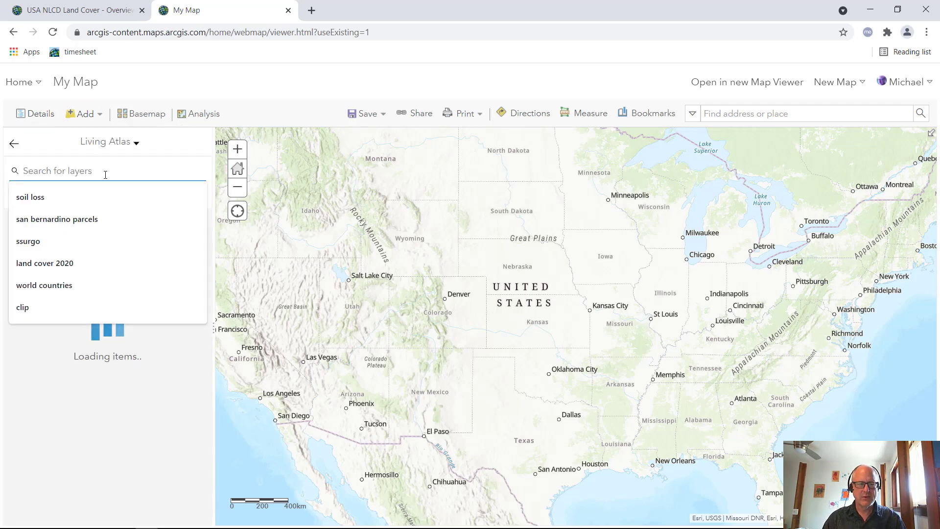
pyautogui.write('nlcd')
pyautogui.press('Return')
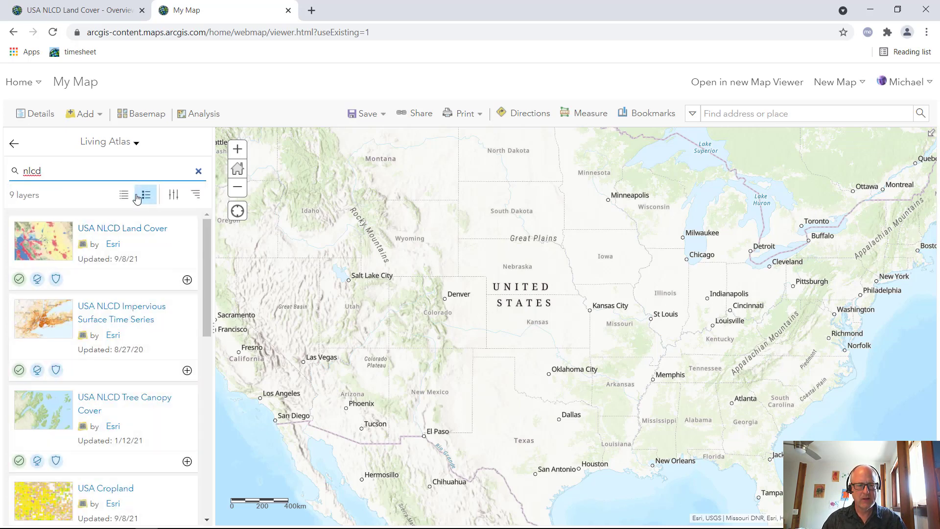
# Search the Living Atlas for "land cover" instead and add the USA NLCD Land Cover layer to the map
pyautogui.doubleClick(134, 173)
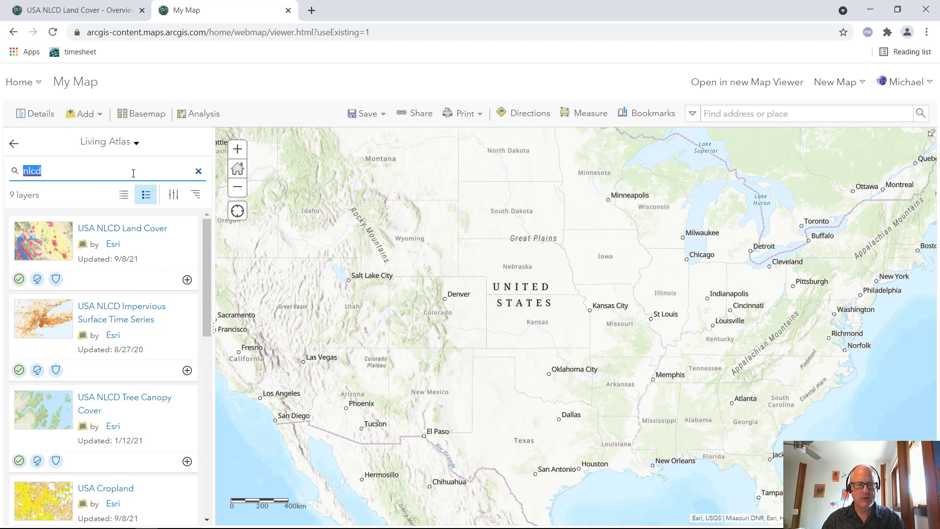
pyautogui.write('land')
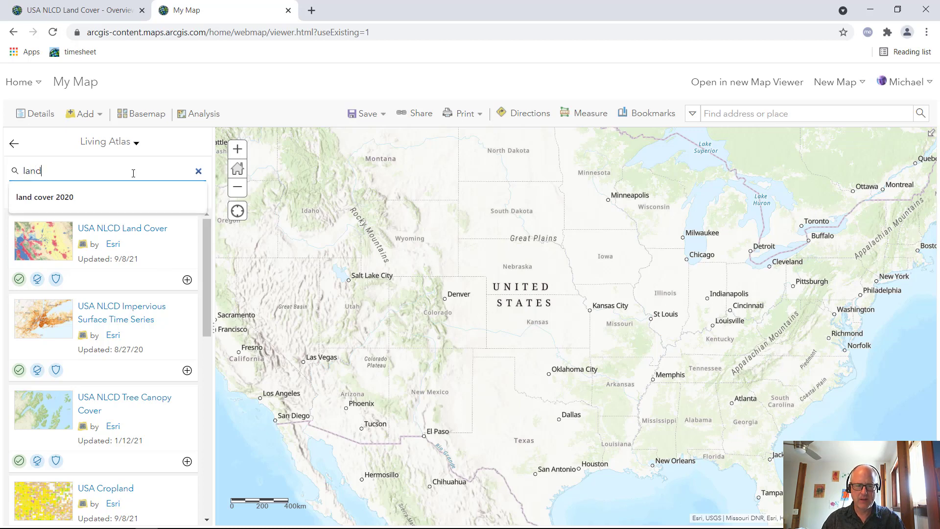
pyautogui.write(' cover')
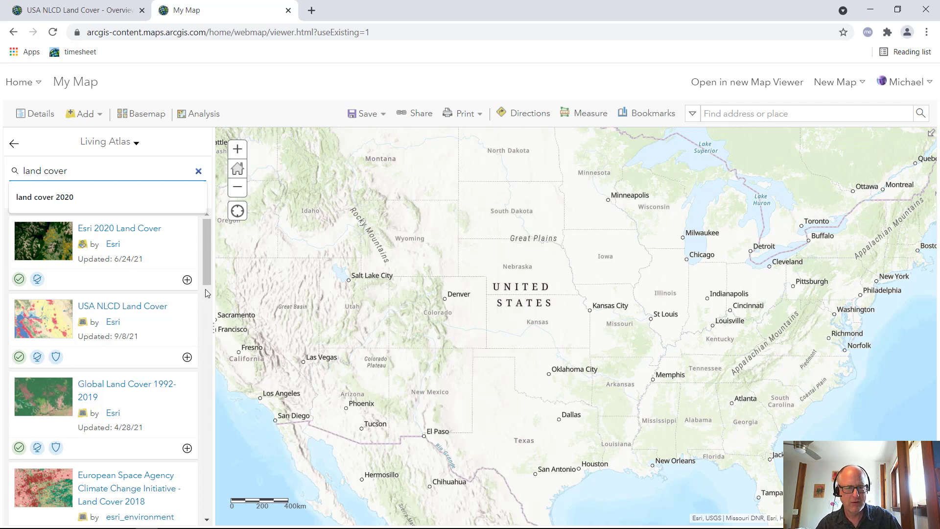
pyautogui.click(189, 358)
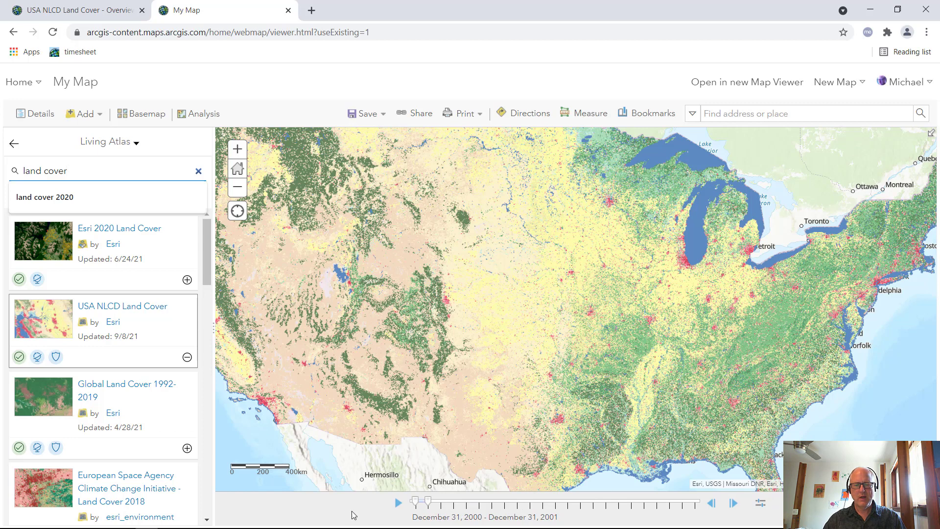
# Play the land cover time animation and examine the urban change around the Phoenix area
pyautogui.click(398, 507)
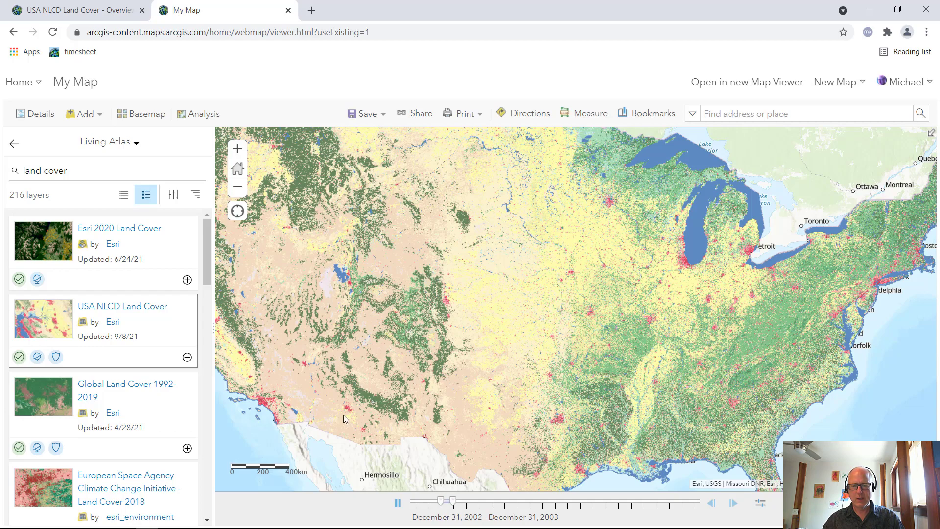
pyautogui.scroll(5, 342, 415)
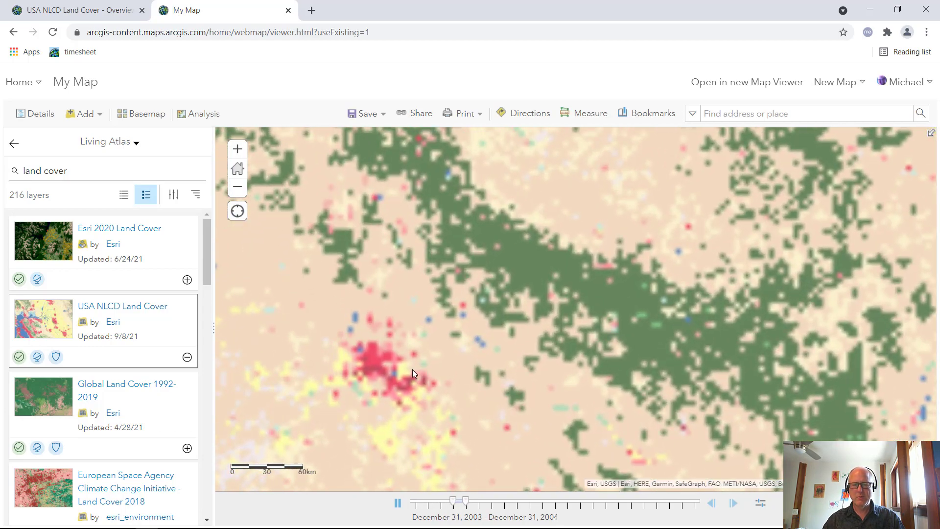
pyautogui.scroll(2, 412, 370)
pyautogui.moveTo(414, 379); pyautogui.dragTo(606, 318)
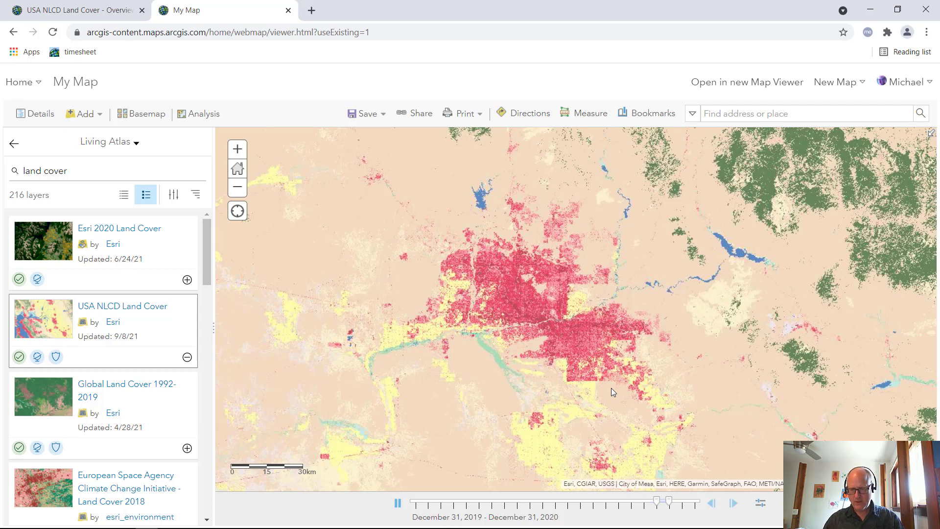
pyautogui.scroll(1, 611, 388)
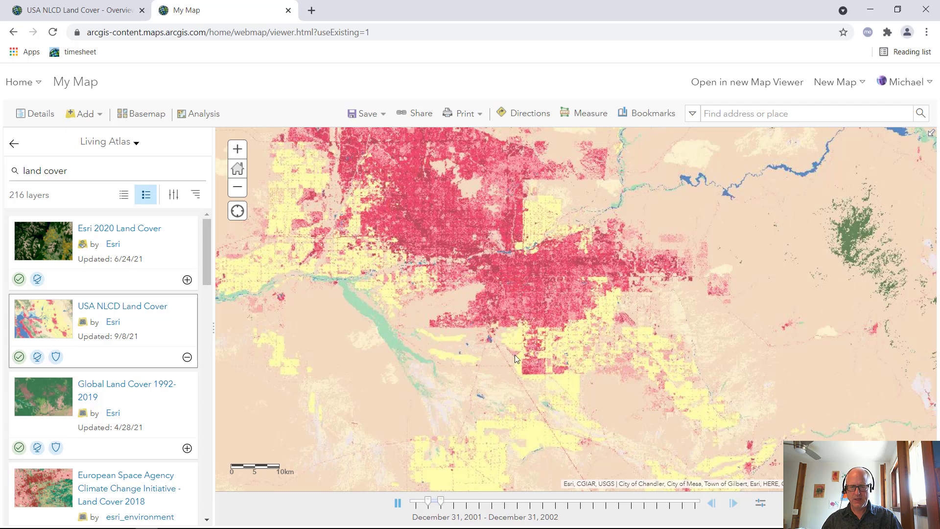
pyautogui.moveTo(521, 359); pyautogui.dragTo(532, 395)
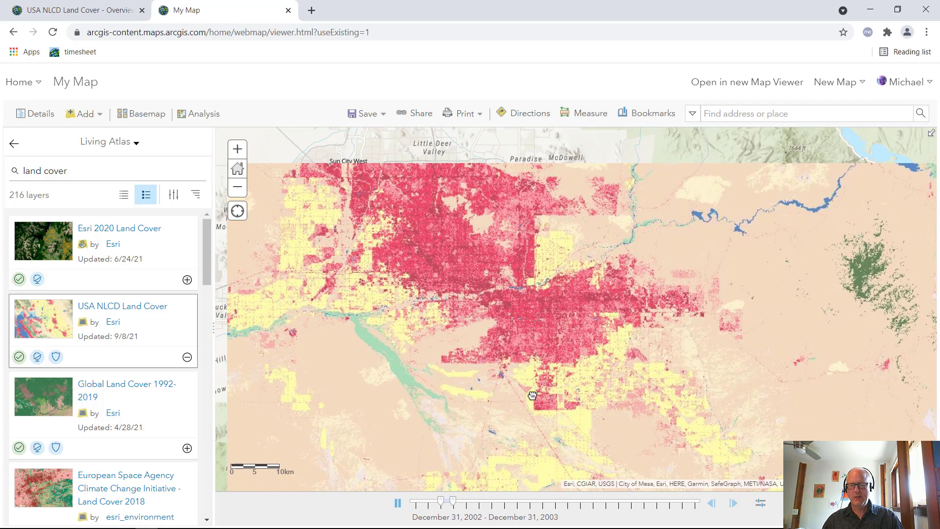
# Open the new Map Viewer without saving the current map and centre the view on the western and central United States
pyautogui.click(746, 84)
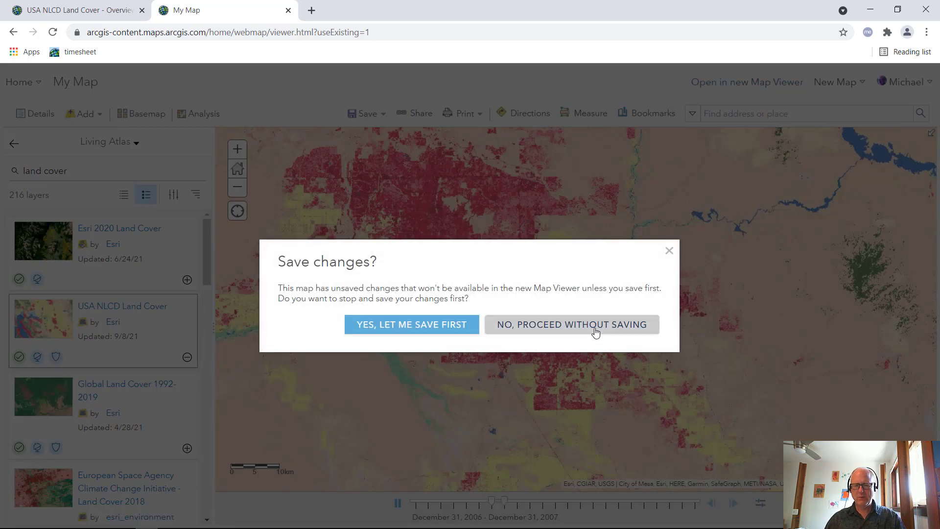
pyautogui.click(575, 326)
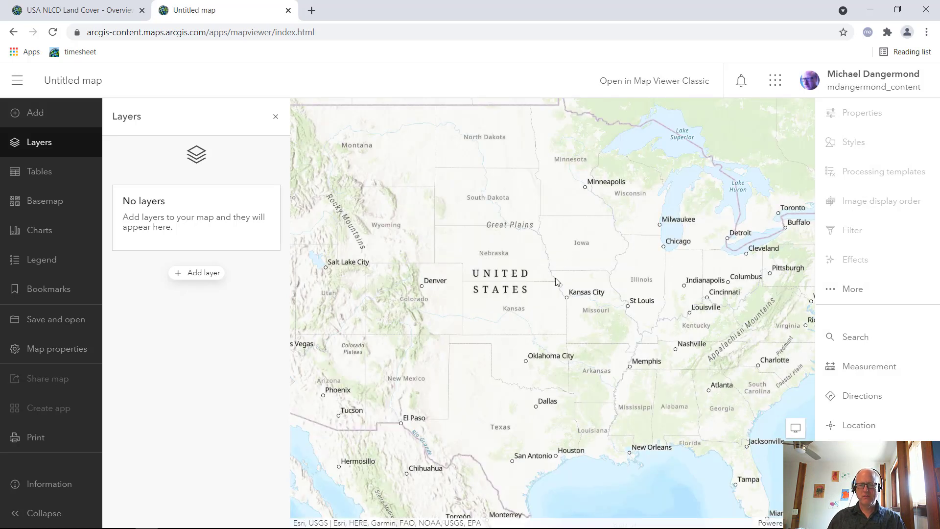
pyautogui.moveTo(557, 280); pyautogui.dragTo(608, 302)
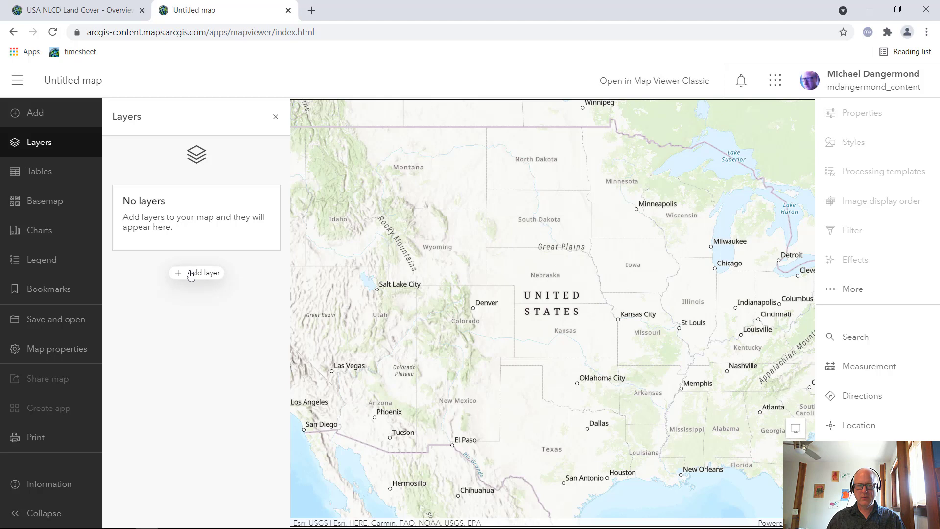
# Begin adding a layer and change the layer source from My Content to Living Atlas
pyautogui.click(190, 275)
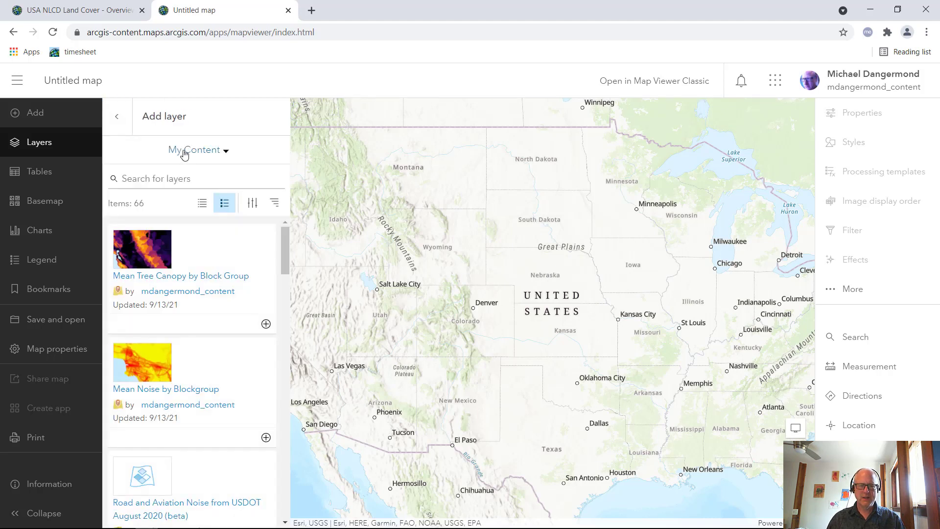
pyautogui.click(184, 152)
pyautogui.click(215, 282)
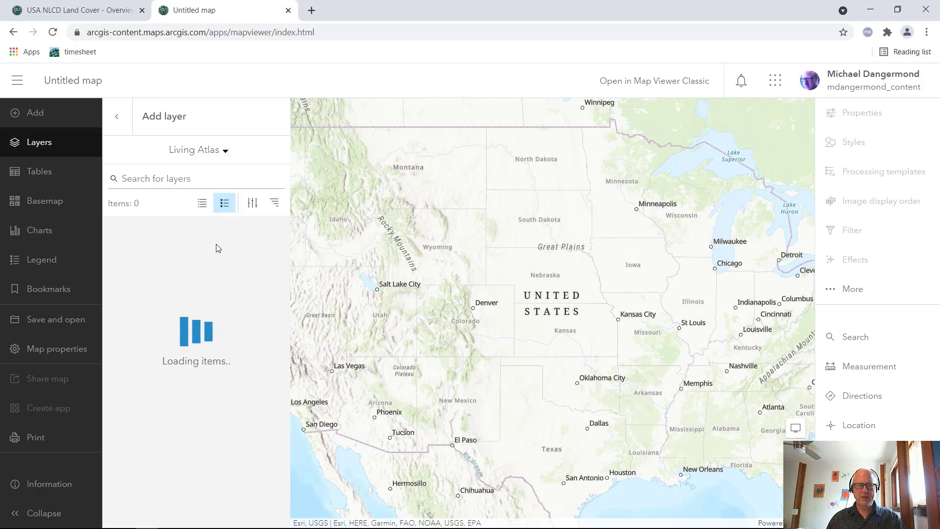
pyautogui.click(208, 184)
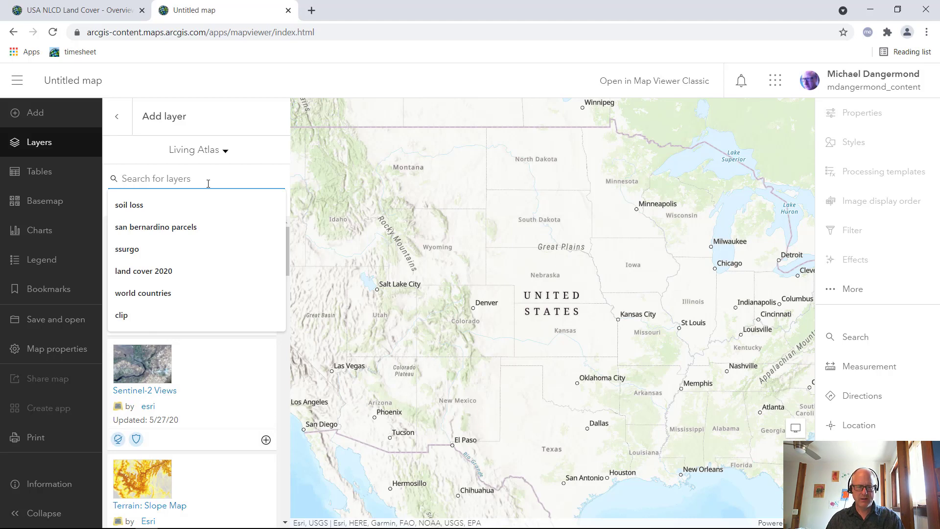
pyautogui.write('n')
pyautogui.press('BackSpace')
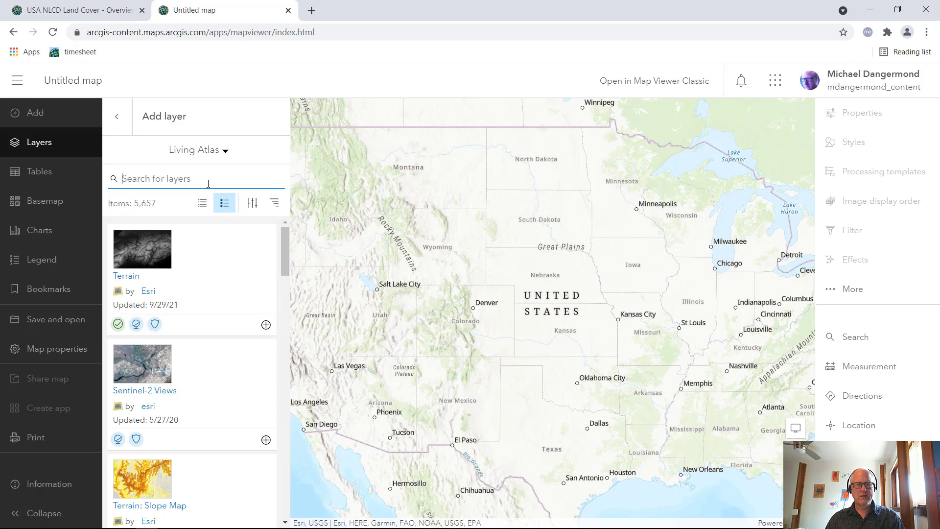
pyautogui.click(118, 117)
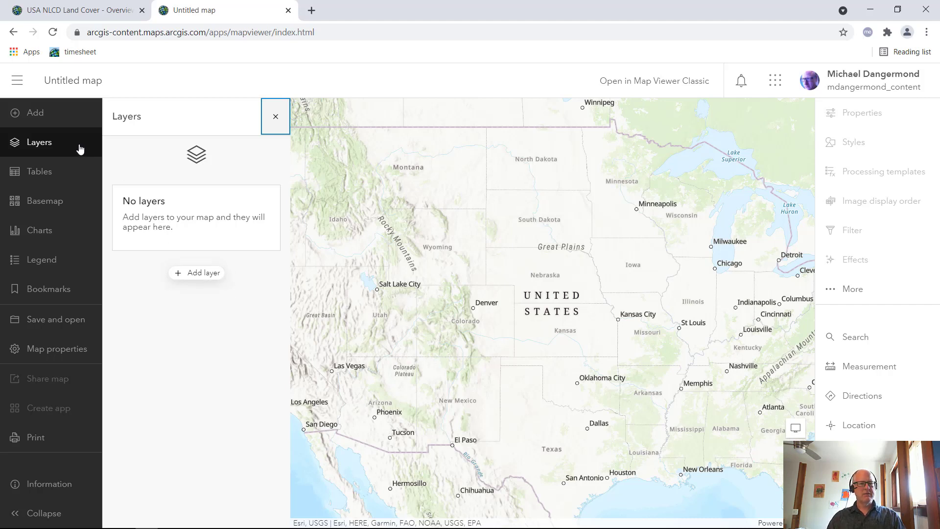
pyautogui.click(198, 277)
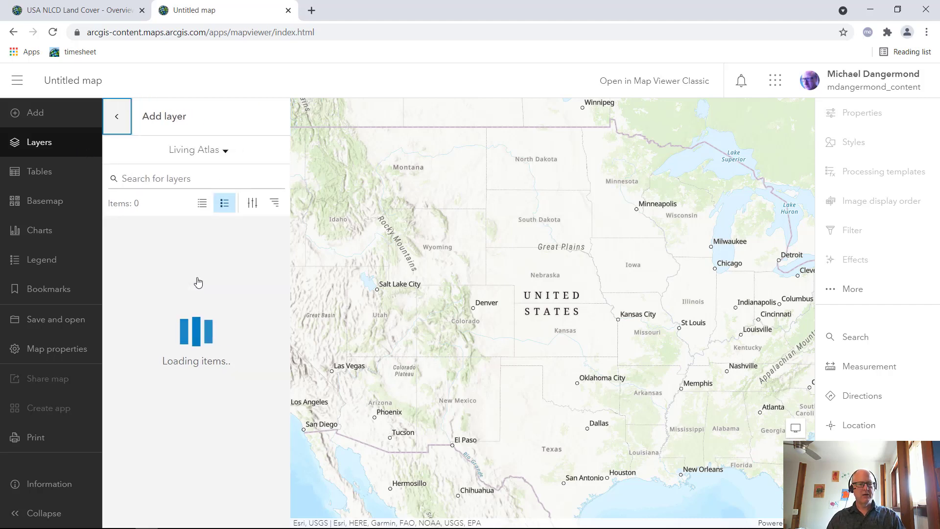
# Search the Living Atlas for "nlcd", add the USA NLCD Land Cover layer to the map and browse the other matching layers
pyautogui.click(182, 180)
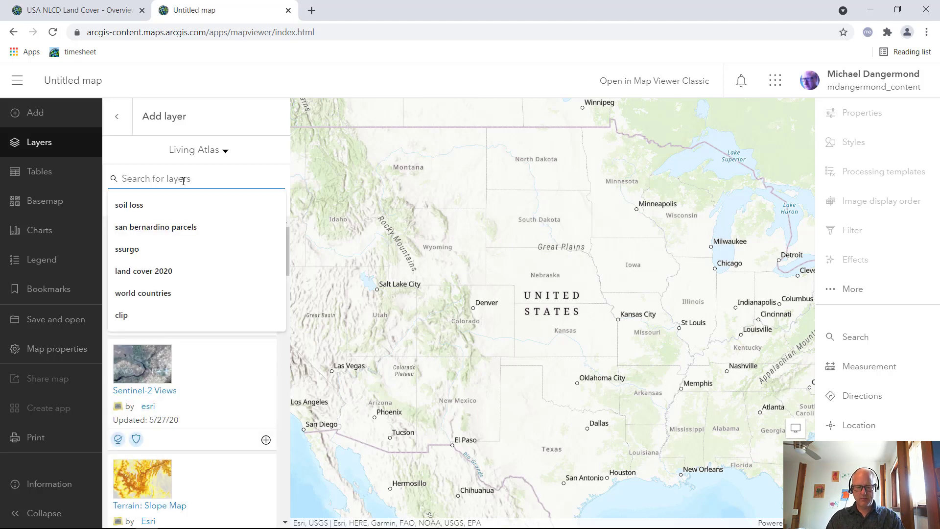
pyautogui.write('nlcd')
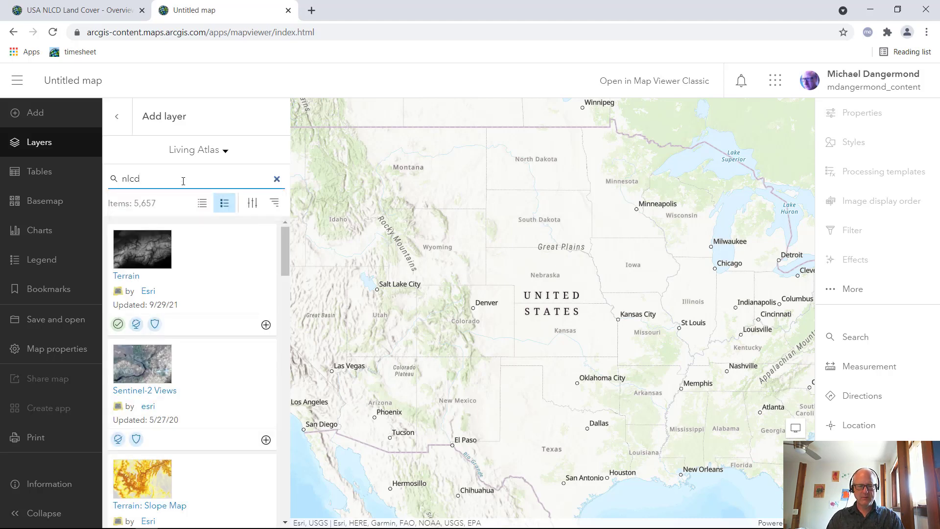
pyautogui.press('Return')
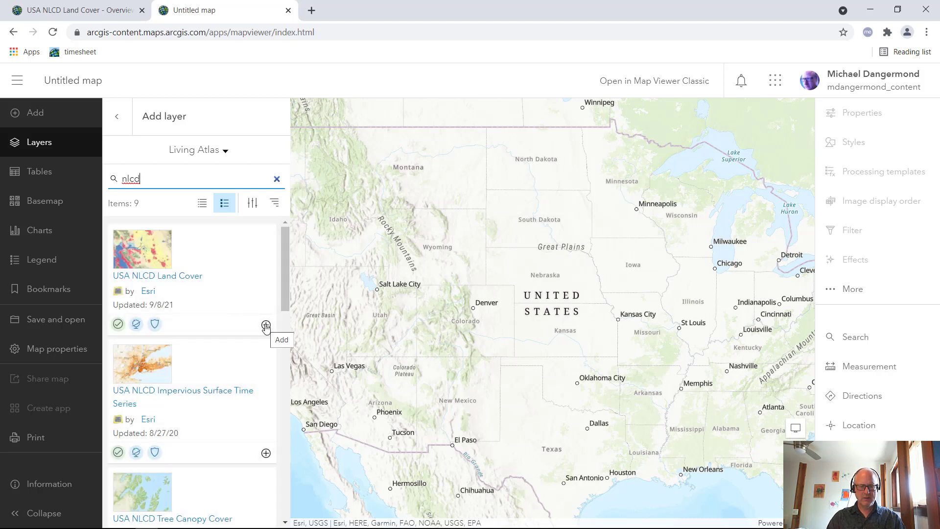
pyautogui.click(266, 326)
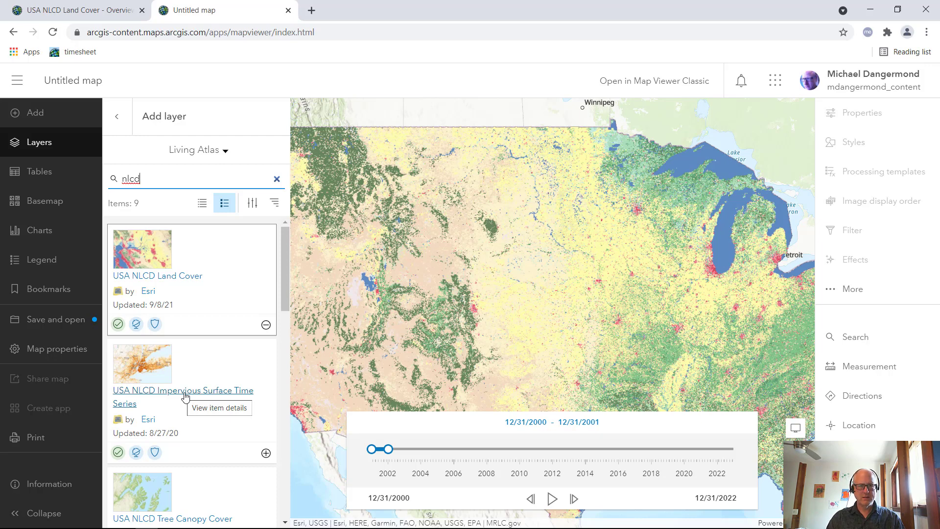
pyautogui.scroll(-1, 196, 441)
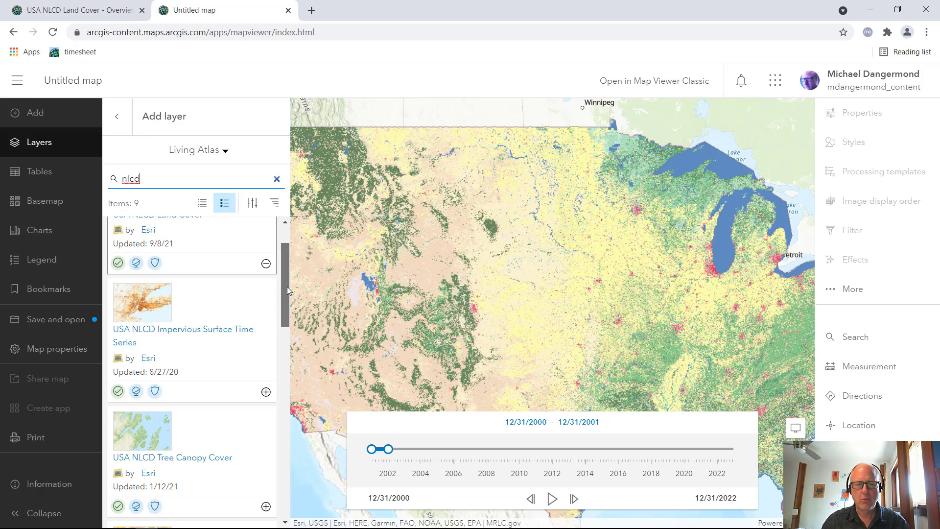
# Play the land cover time animation and zoom in on the desert Southwest around Las Vegas
pyautogui.moveTo(287, 289); pyautogui.dragTo(287, 262)
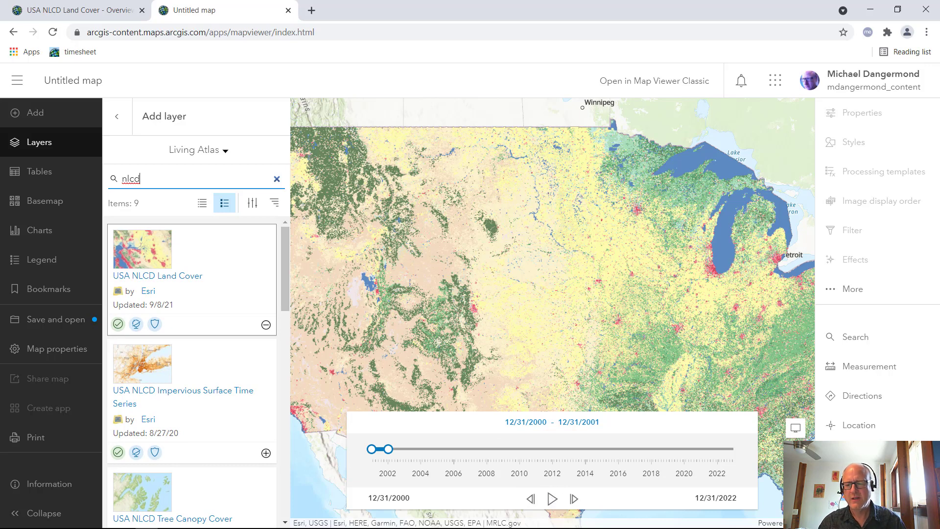
pyautogui.click(552, 499)
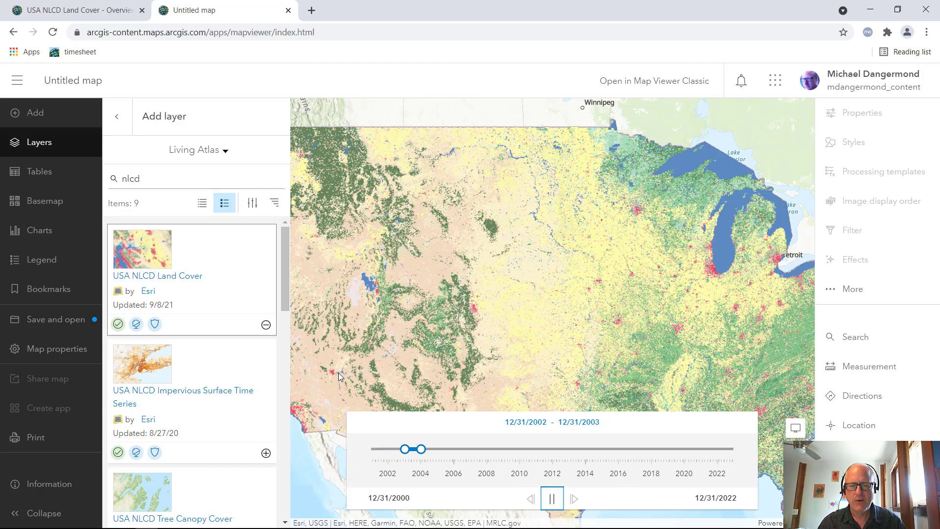
pyautogui.scroll(2, 339, 372)
pyautogui.scroll(2, 339, 372)
pyautogui.moveTo(527, 301); pyautogui.dragTo(606, 262)
pyautogui.scroll(3, 413, 320)
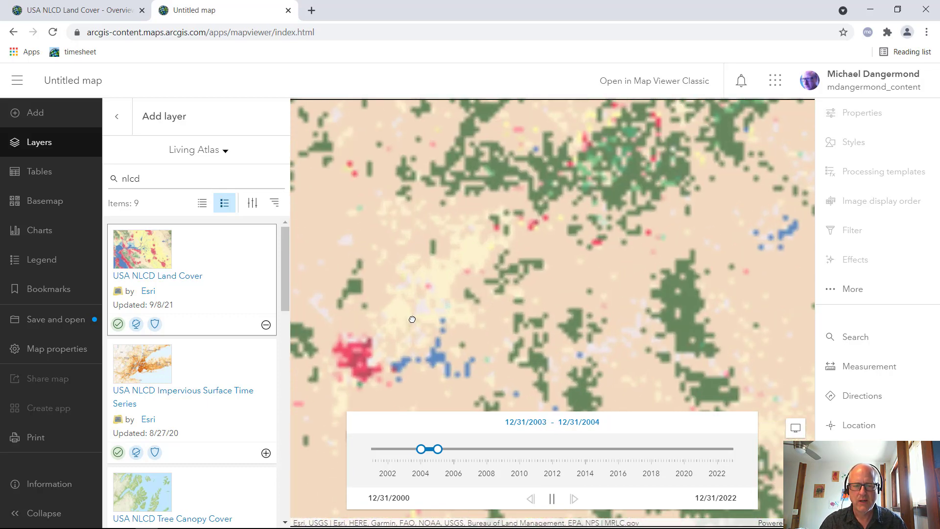
# Leave the layer search, hide the layer list and examine the animated urban growth around Las Vegas
pyautogui.click(118, 116)
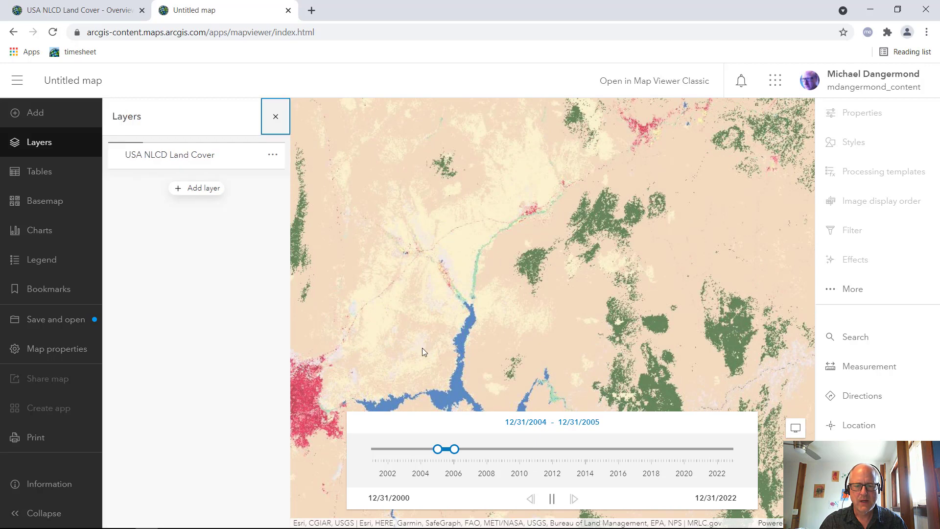
pyautogui.scroll(-3, 422, 347)
pyautogui.moveTo(490, 284); pyautogui.dragTo(542, 237)
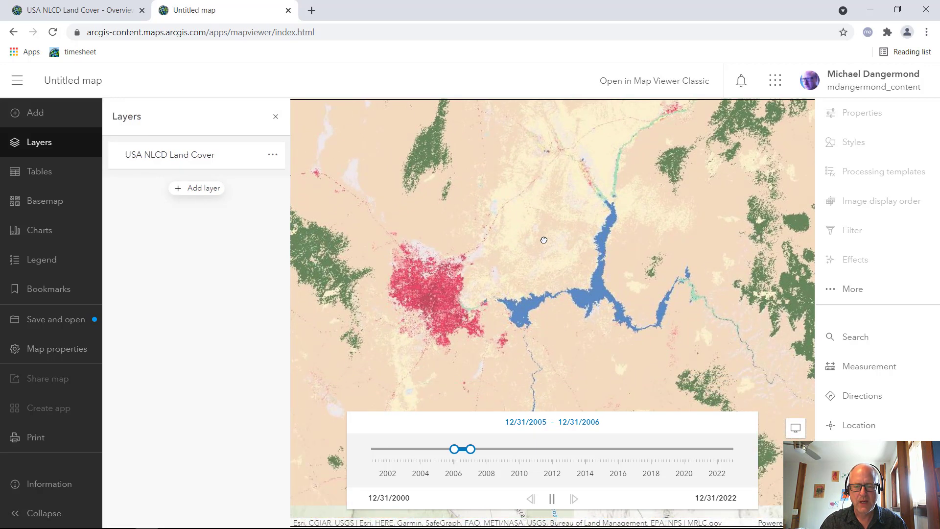
pyautogui.moveTo(474, 302); pyautogui.dragTo(490, 363)
pyautogui.click(275, 118)
pyautogui.scroll(2, 476, 360)
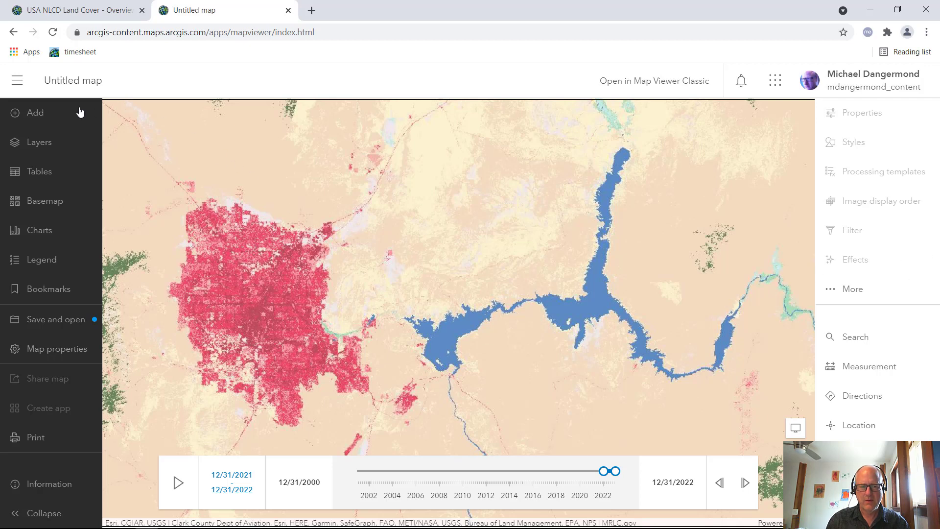
# Show the properties of the USA NLCD Land Cover layer and examine its symbology classes against the Las Vegas area
pyautogui.click(36, 146)
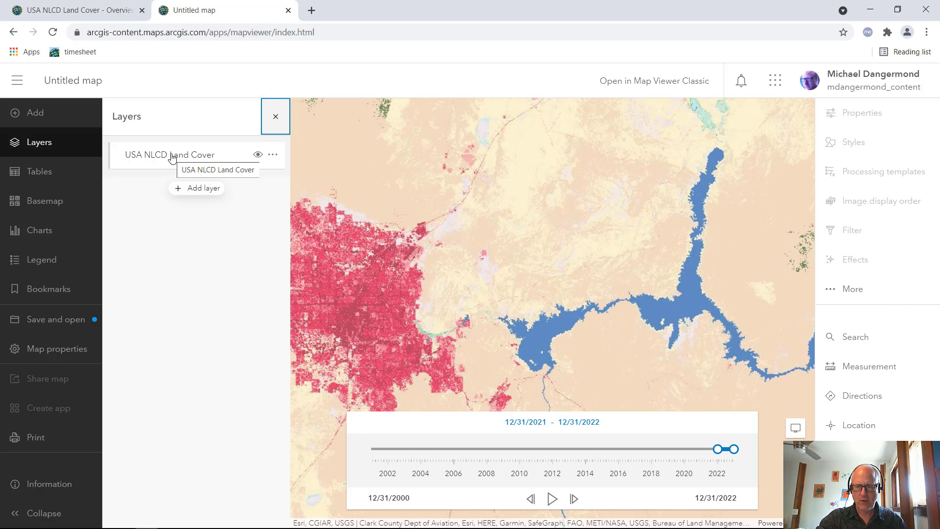
pyautogui.click(172, 157)
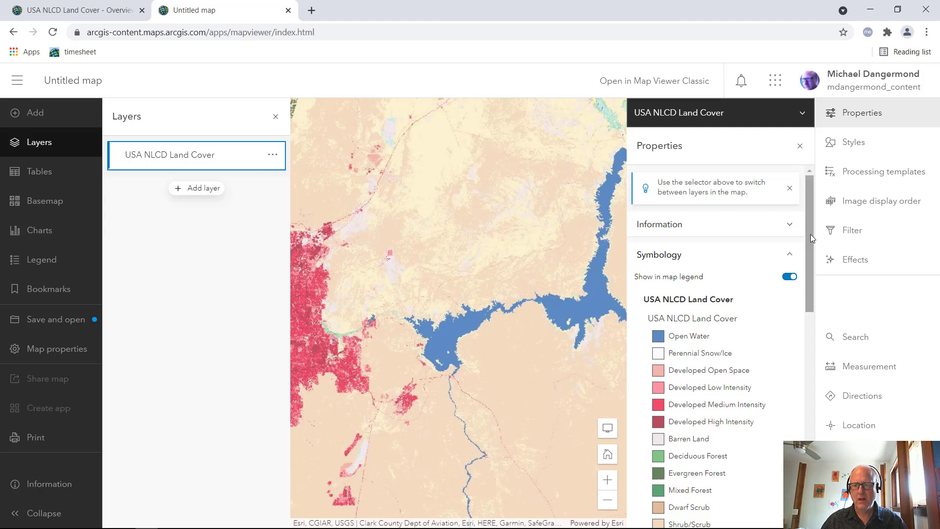
pyautogui.moveTo(811, 235); pyautogui.dragTo(810, 242)
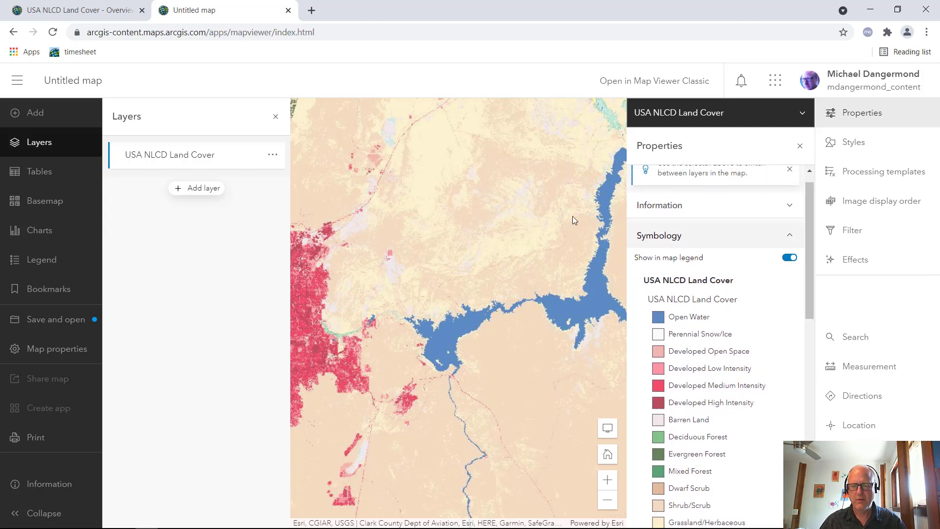
pyautogui.moveTo(420, 198); pyautogui.dragTo(505, 209)
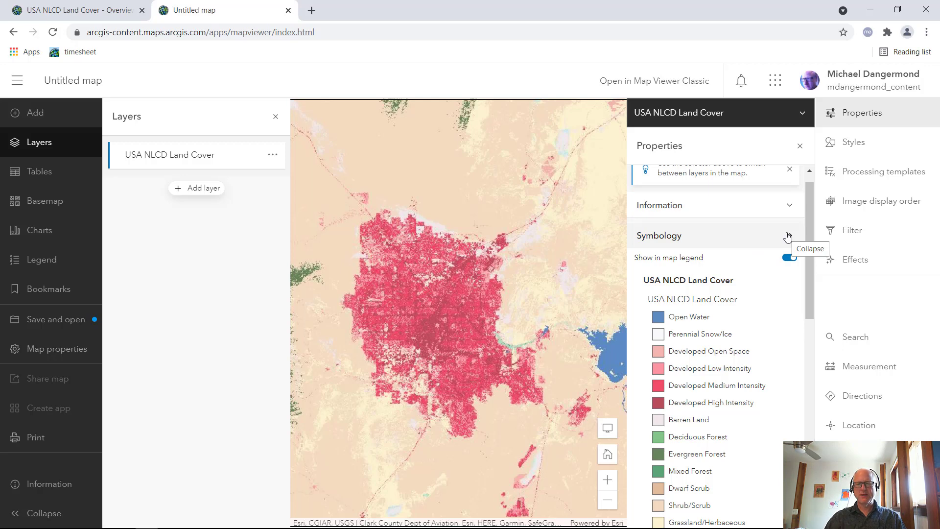
pyautogui.scroll(-1, 809, 271)
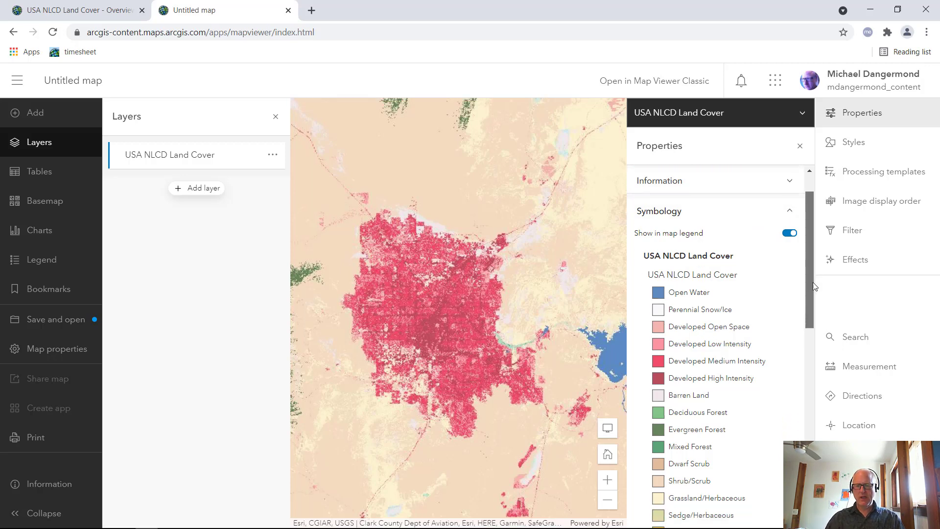
pyautogui.moveTo(813, 283); pyautogui.dragTo(831, 293)
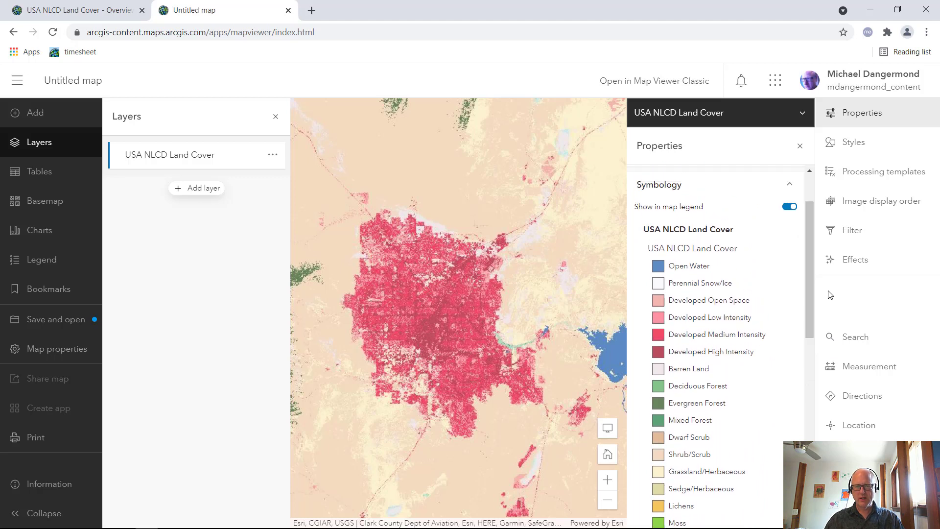
# Browse the layer's processing templates and apply the MRLC Cartographic Renderer
pyautogui.click(864, 176)
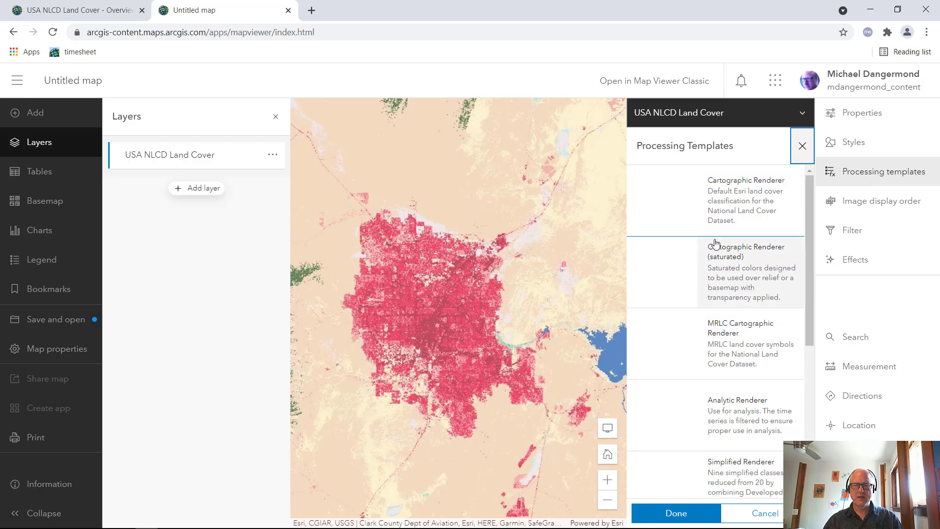
pyautogui.scroll(-5, 758, 238)
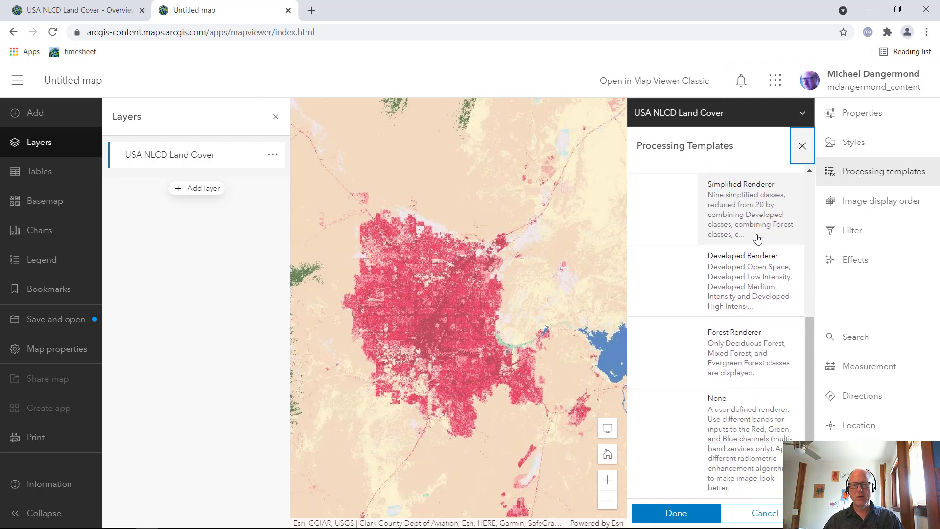
pyautogui.scroll(6, 757, 235)
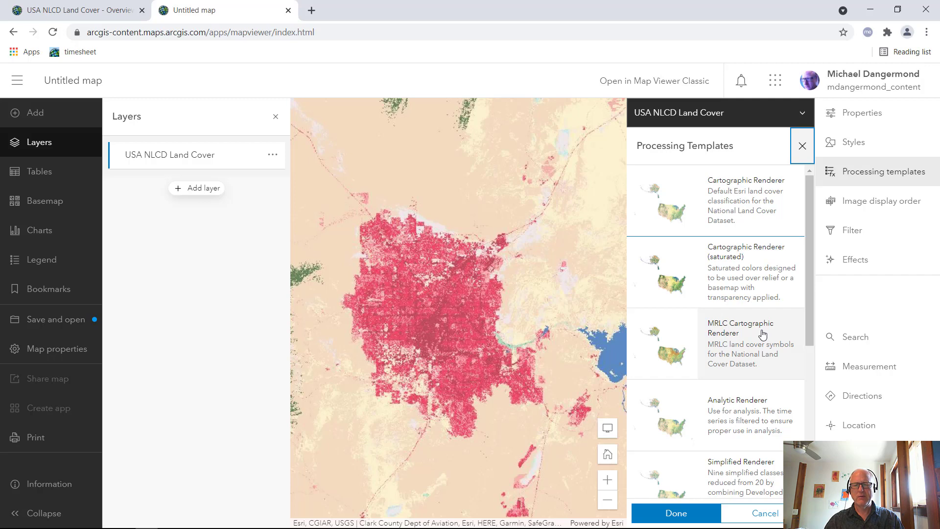
pyautogui.click(763, 335)
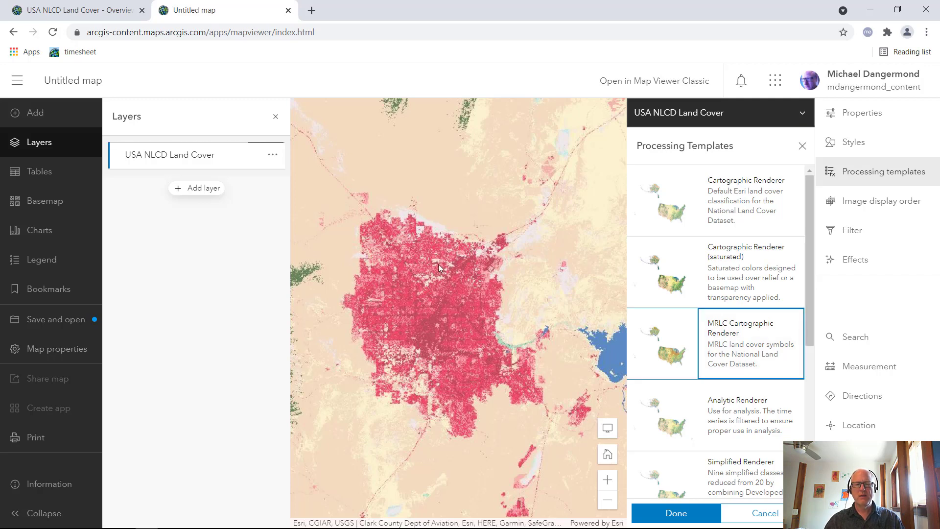
pyautogui.moveTo(476, 269); pyautogui.dragTo(447, 269)
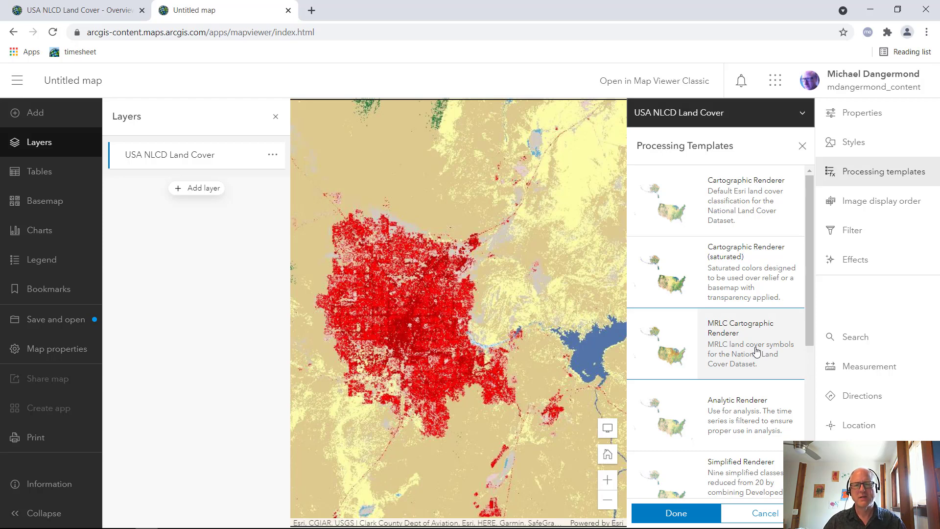
# Switch the layer to the Simplified Renderer and display the map legend
pyautogui.scroll(-1, 754, 424)
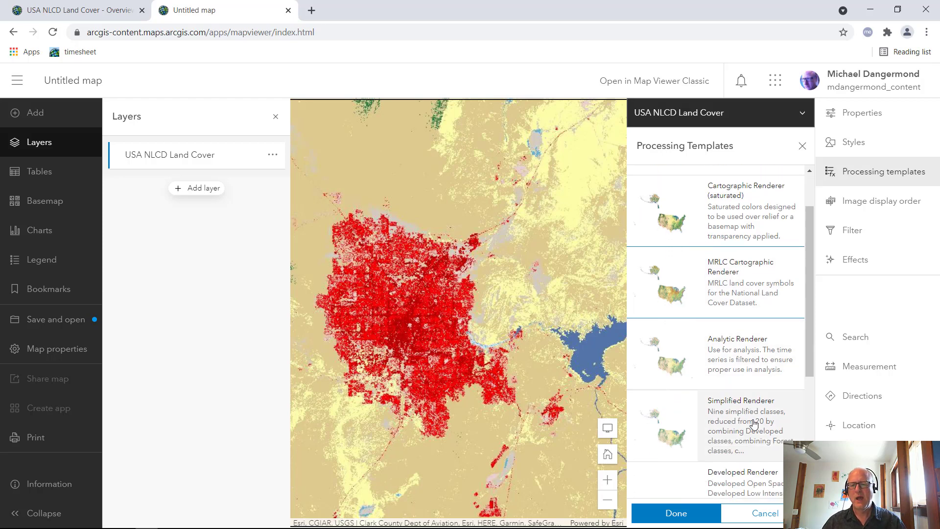
pyautogui.click(754, 423)
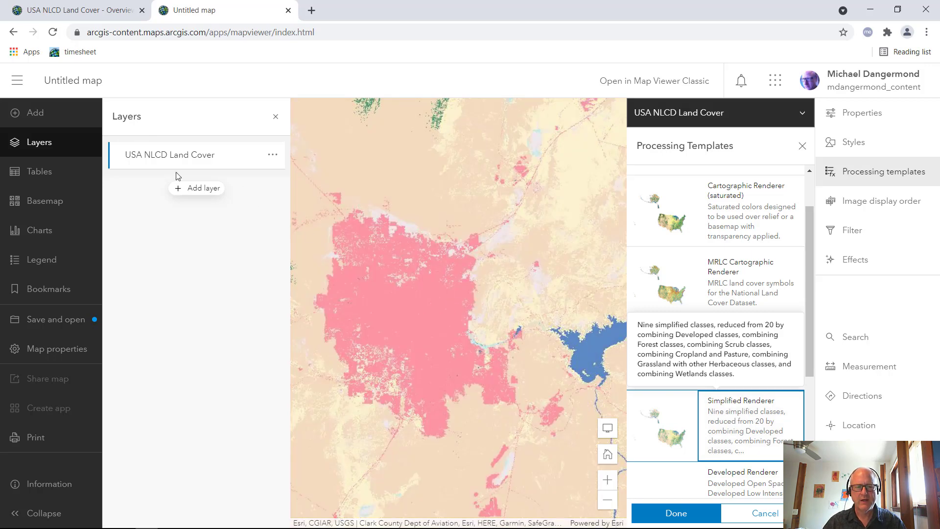
pyautogui.click(42, 260)
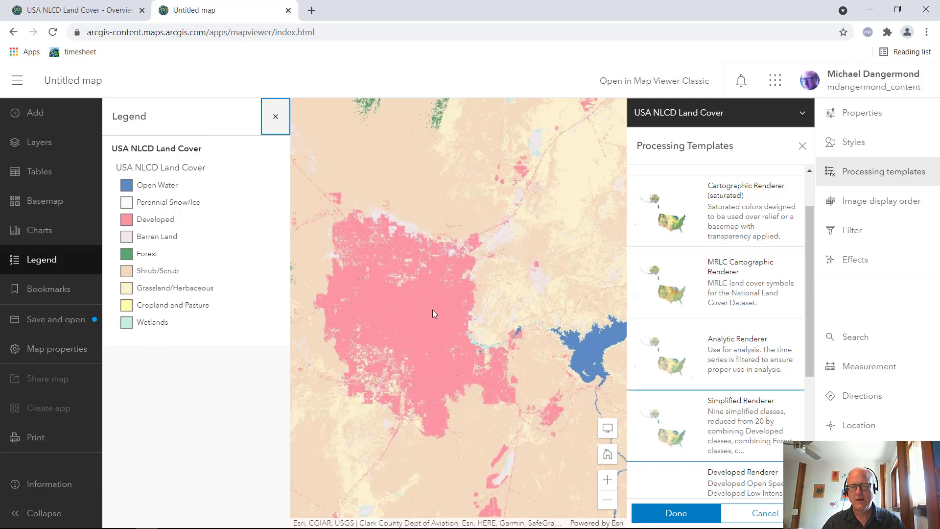
# Apply the default Cartographic Renderer, followed by the Forest Renderer, and examine the forest classes around Las Vegas
pyautogui.scroll(2, 757, 206)
pyautogui.click(756, 204)
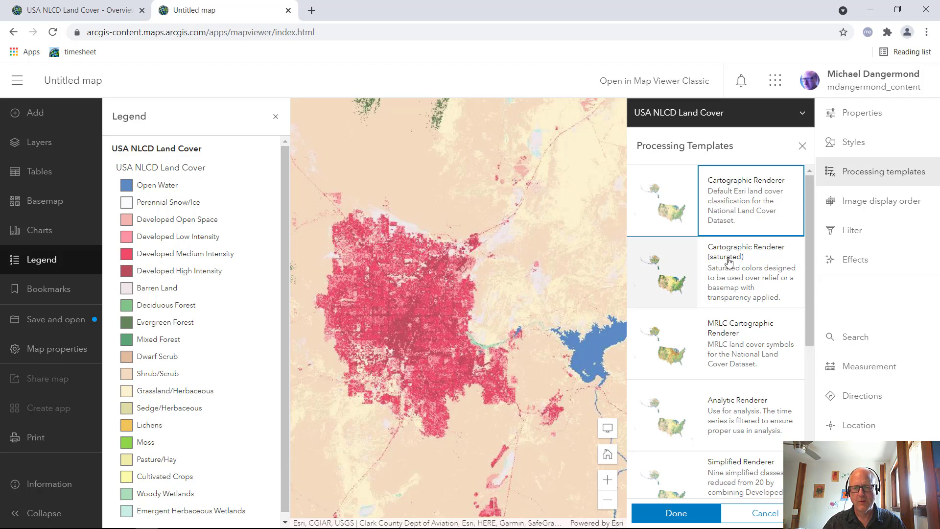
pyautogui.scroll(-5, 771, 291)
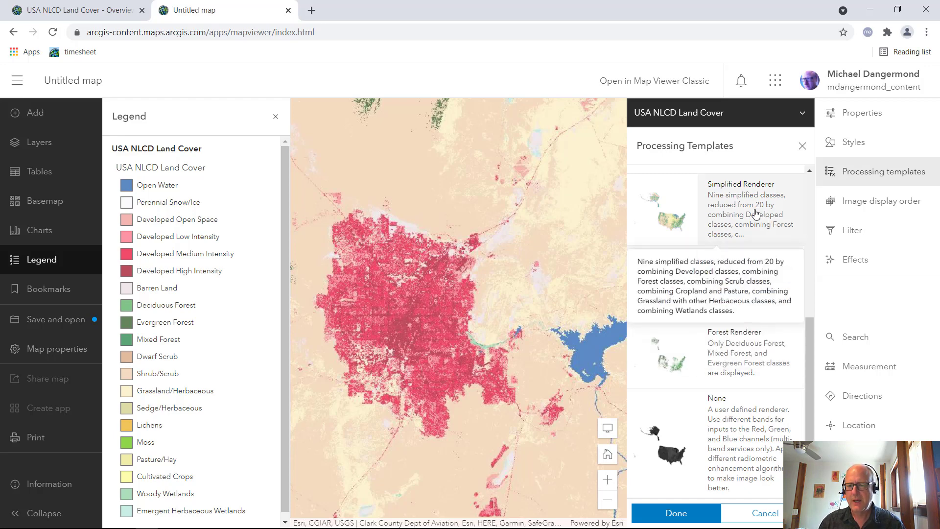
pyautogui.click(760, 350)
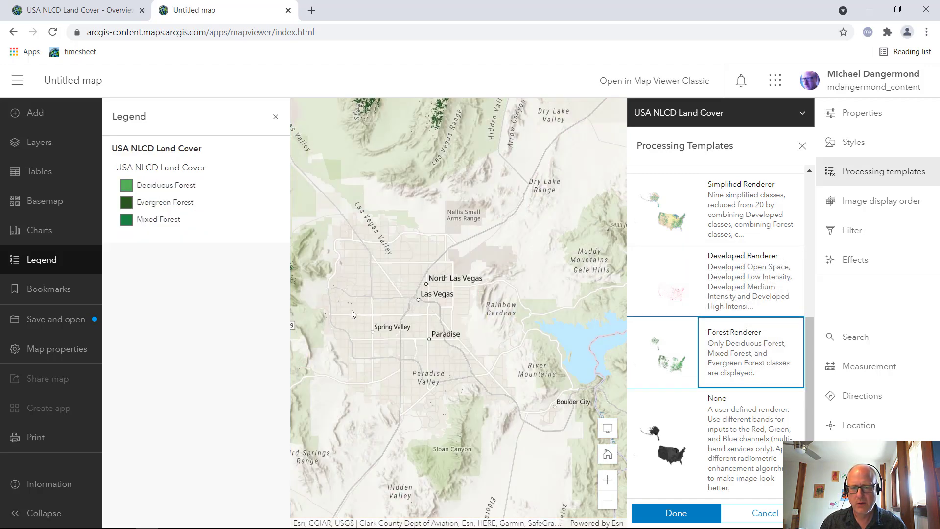
pyautogui.moveTo(438, 314); pyautogui.dragTo(467, 308)
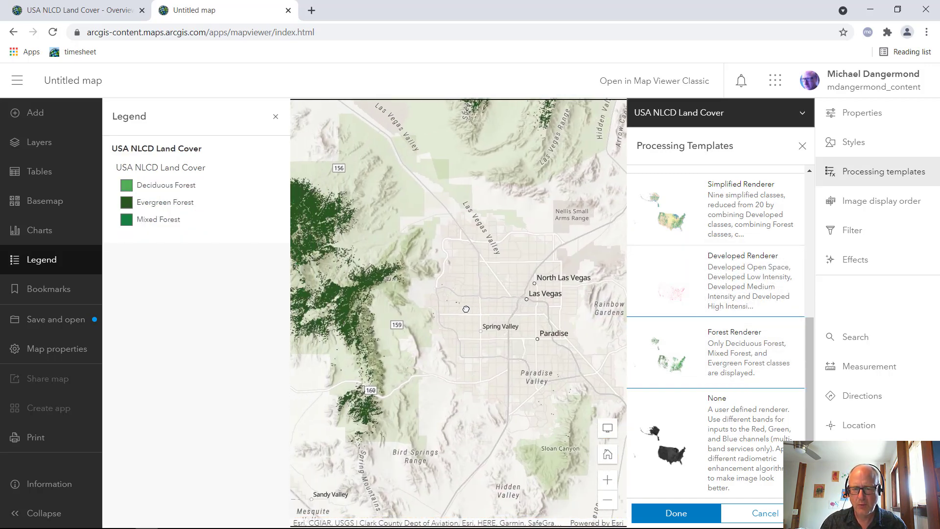
pyautogui.scroll(2, 414, 326)
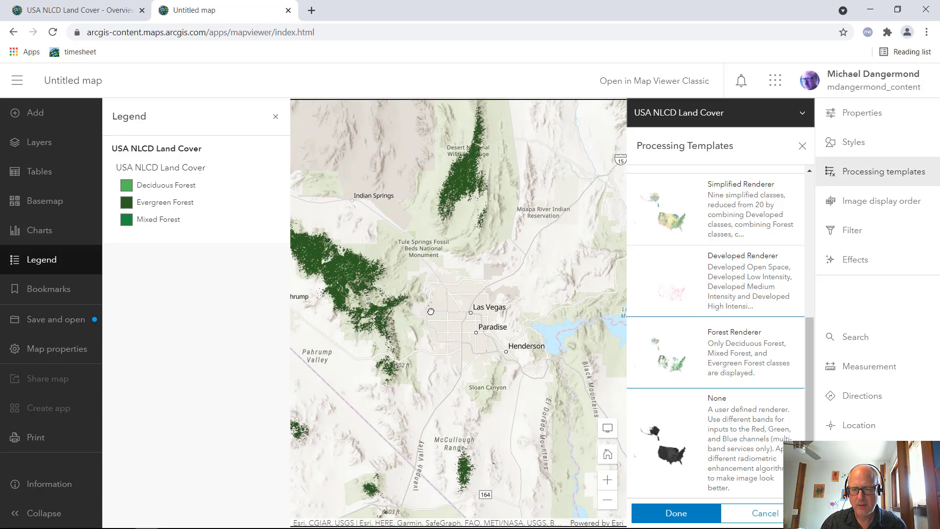
# Try the Developed Renderer, choose Cartographic Renderer (saturated) as the layer's processing template instead, and hide the legend
pyautogui.click(757, 274)
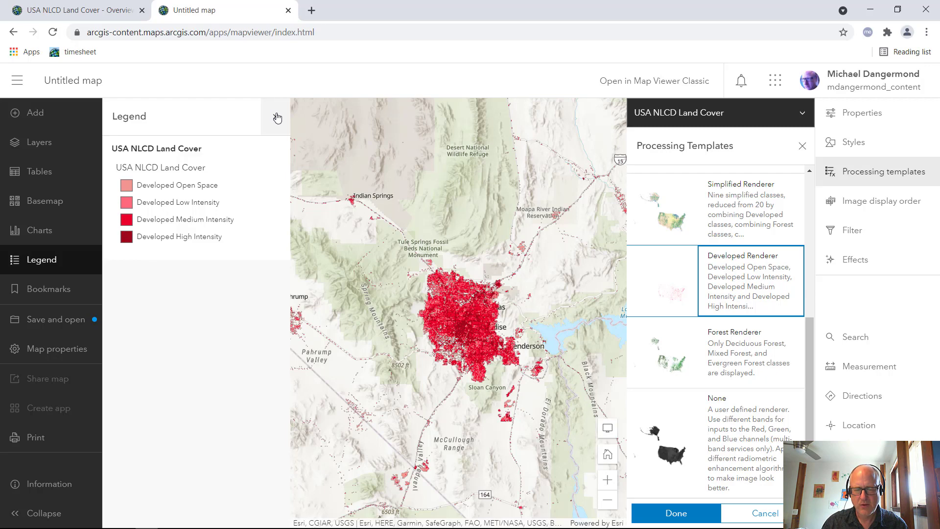
pyautogui.scroll(5, 752, 316)
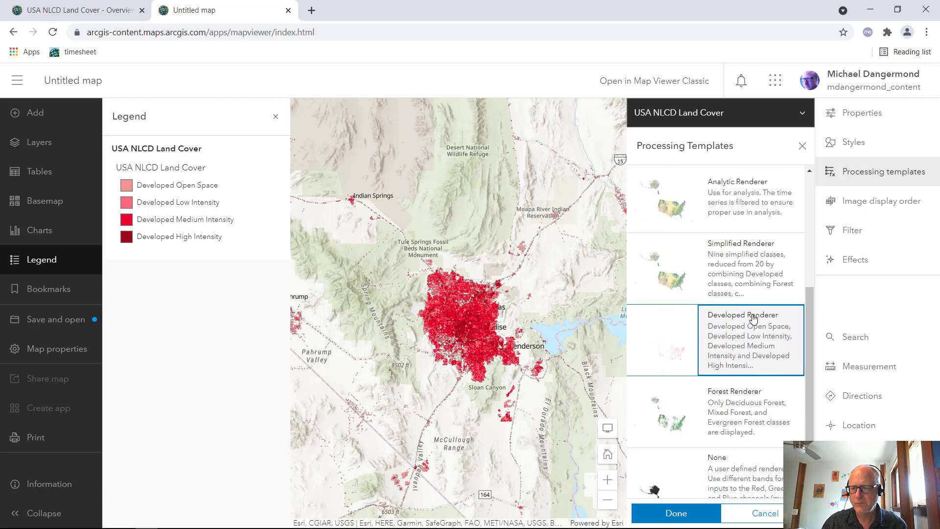
pyautogui.click(711, 292)
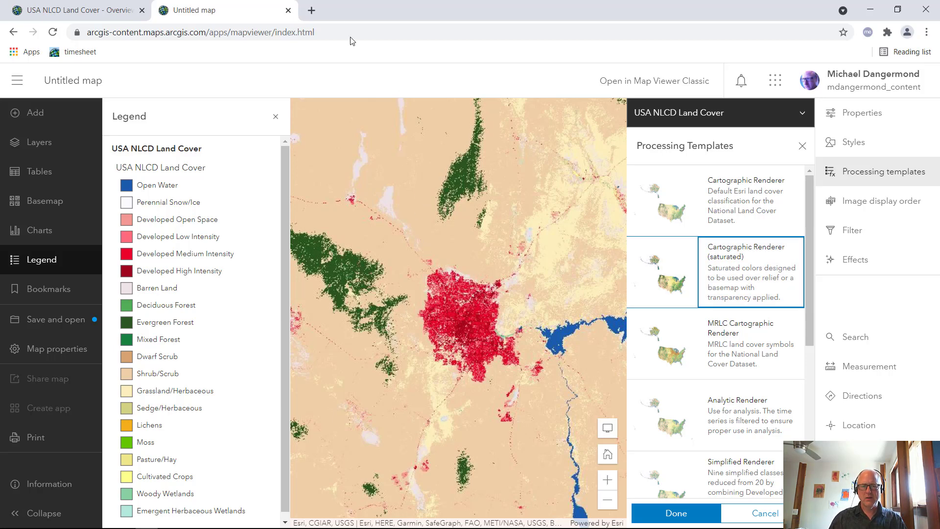
pyautogui.click(276, 116)
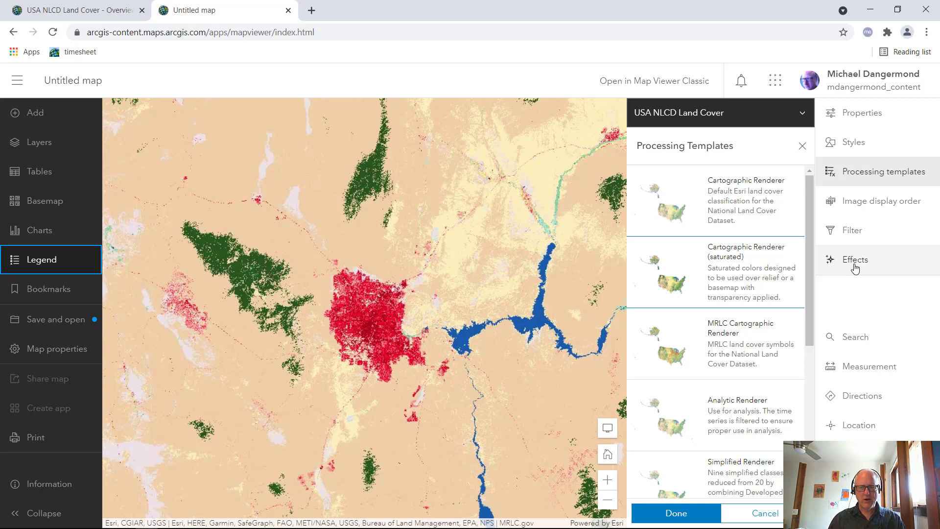
pyautogui.click(673, 512)
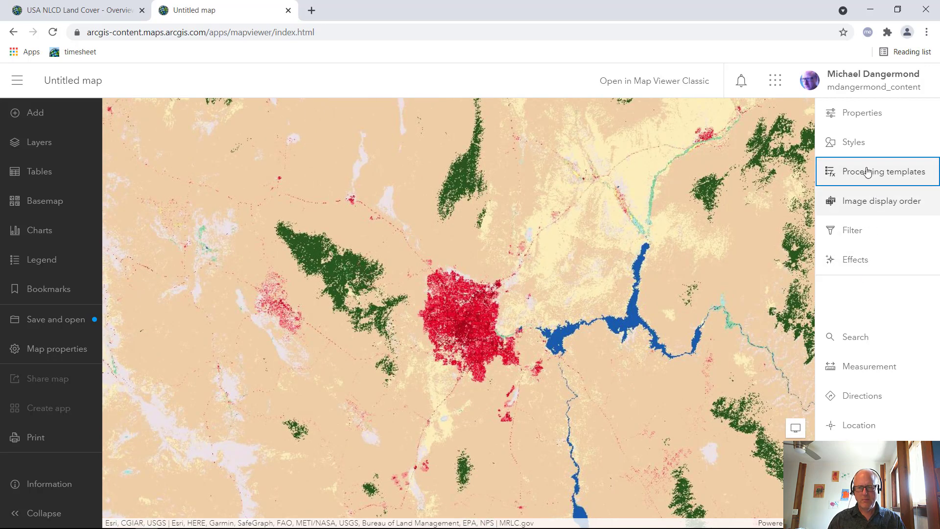
# Set the transparency of the USA NLCD Land Cover layer to 34%
pyautogui.click(863, 115)
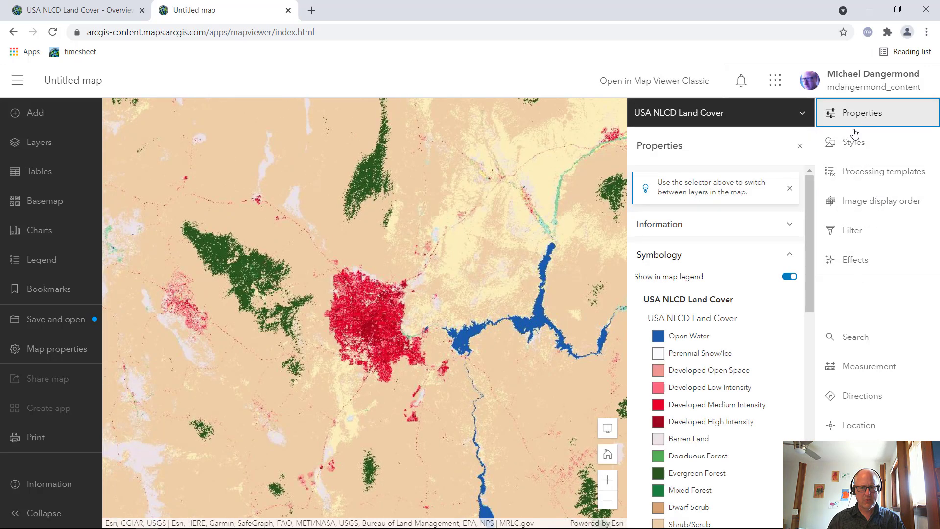
pyautogui.scroll(-1, 707, 296)
pyautogui.scroll(-10, 707, 296)
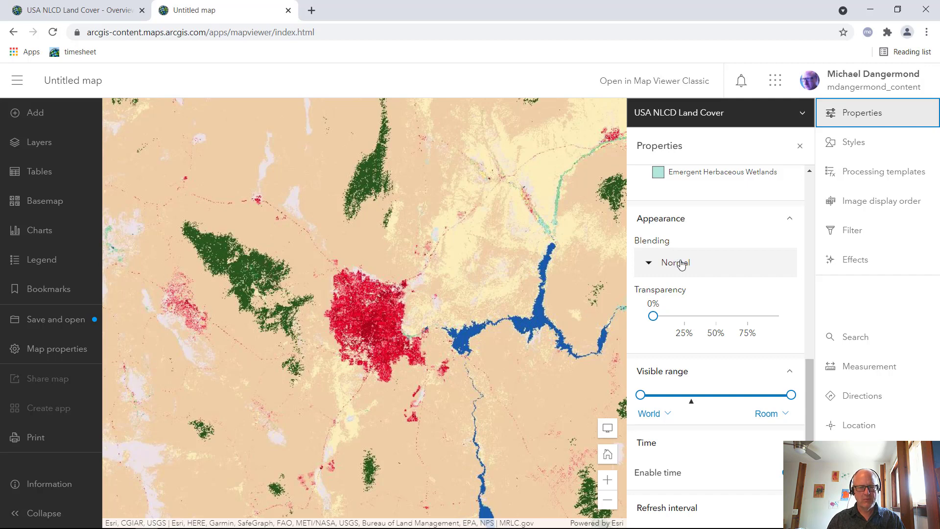
pyautogui.moveTo(653, 316); pyautogui.dragTo(699, 315)
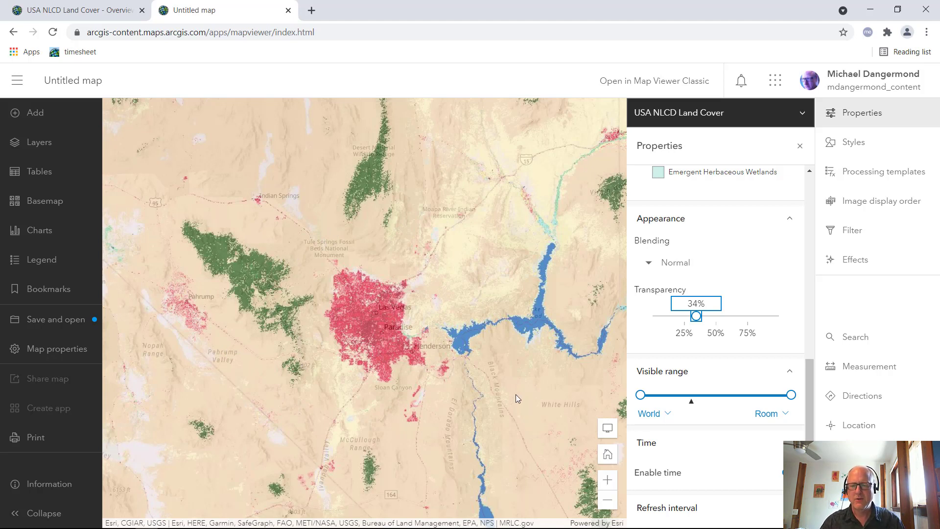
# Set the blending mode of the USA NLCD Land Cover layer to Multiply
pyautogui.click(692, 271)
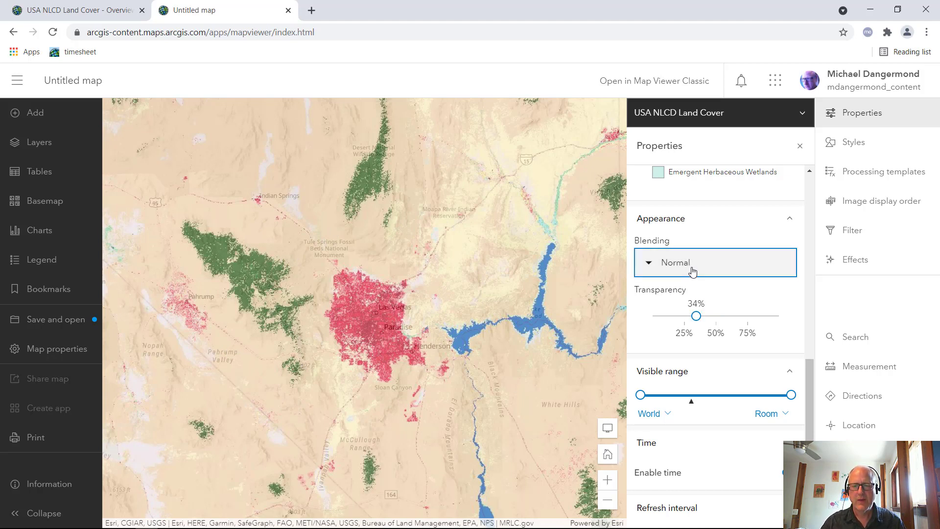
pyautogui.moveTo(788, 345); pyautogui.dragTo(791, 377)
pyautogui.moveTo(794, 391)
pyautogui.mouseDown()
pyautogui.moveTo(801, 434)
pyautogui.moveTo(800, 386)
pyautogui.mouseUp()
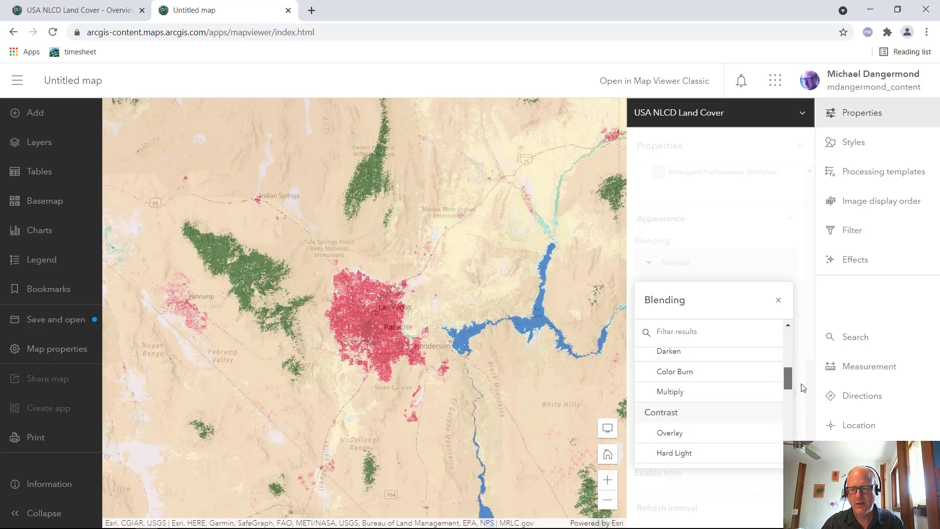
pyautogui.click(698, 397)
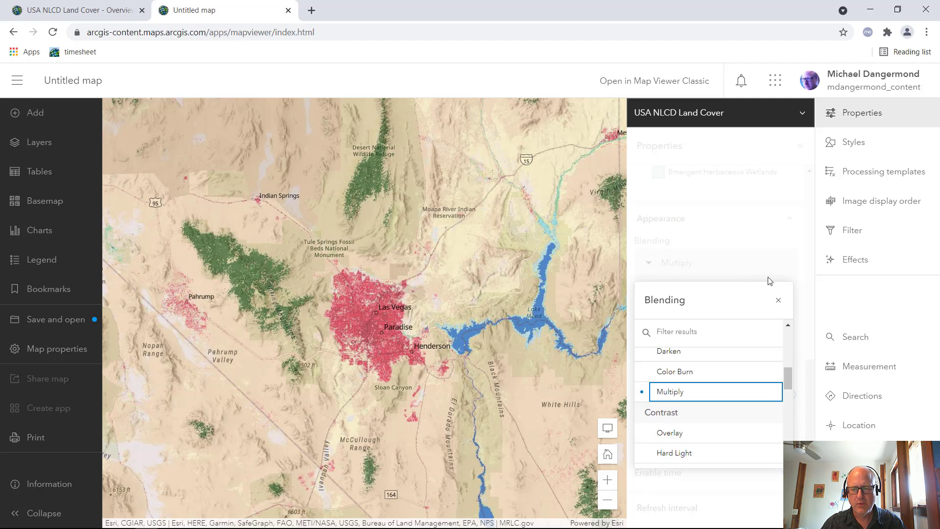
pyautogui.click(778, 300)
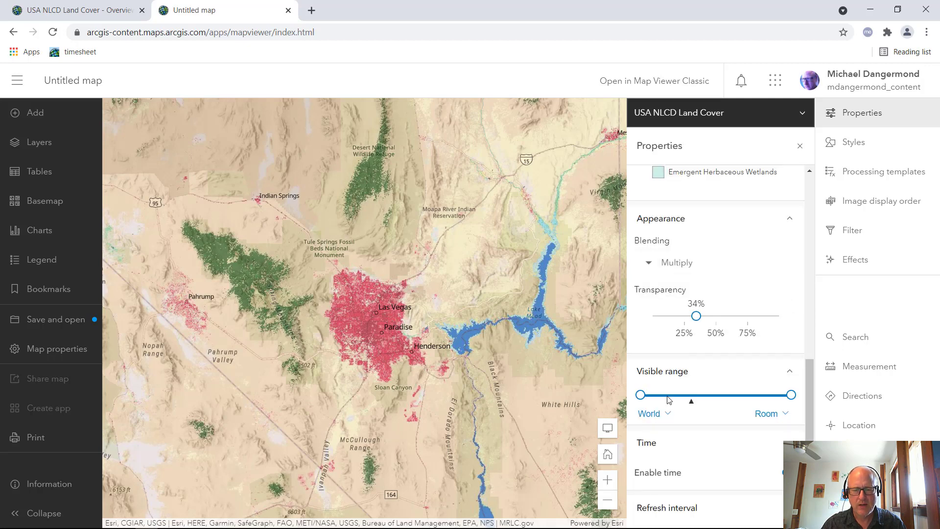
# Set the layer's transparency to 40% and inspect the blended land cover around Las Vegas more closely
pyautogui.moveTo(696, 316); pyautogui.dragTo(705, 316)
pyautogui.moveTo(383, 323); pyautogui.dragTo(363, 339)
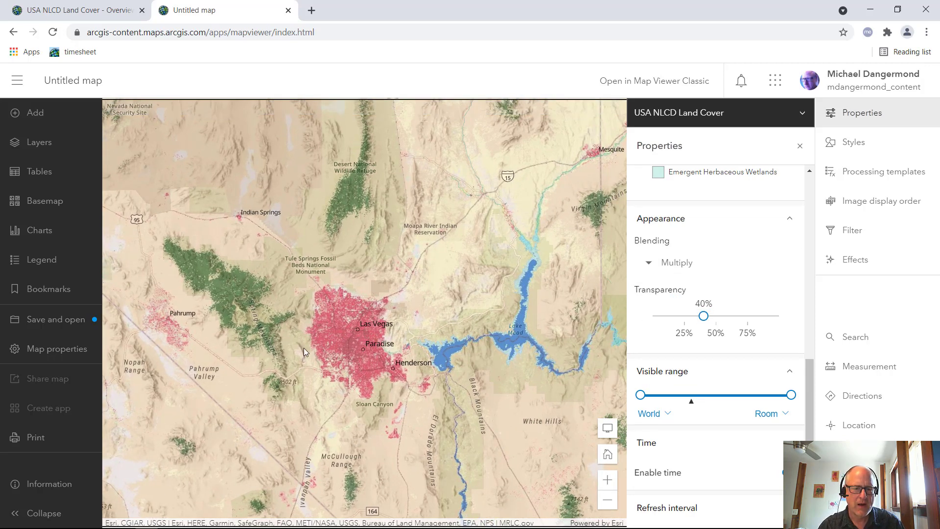
pyautogui.scroll(2, 346, 382)
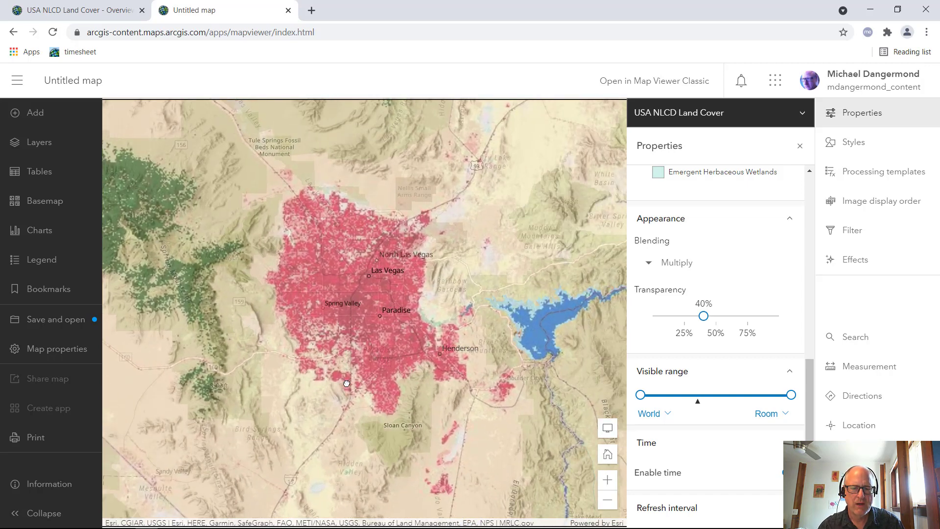
pyautogui.moveTo(355, 366); pyautogui.dragTo(345, 395)
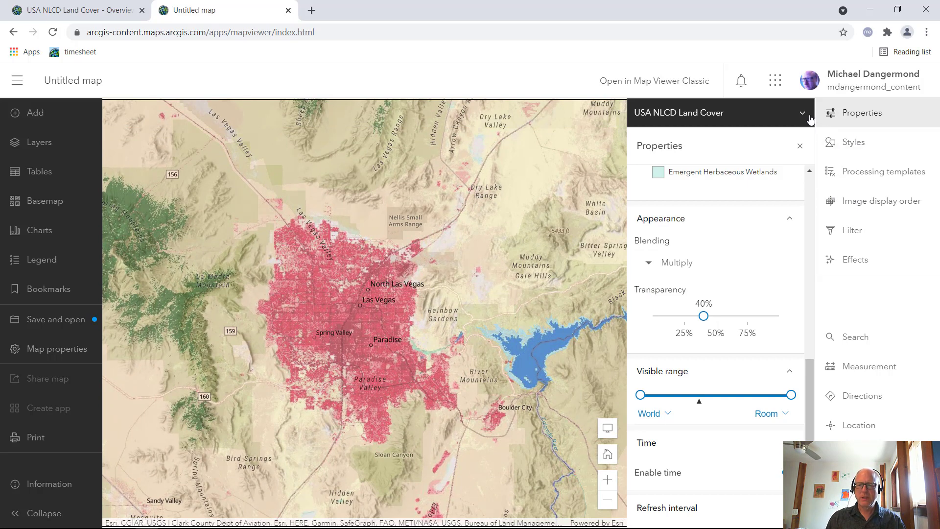
# Try the Blur effect on the land cover layer at strength 3, and turn it off again
pyautogui.click(861, 262)
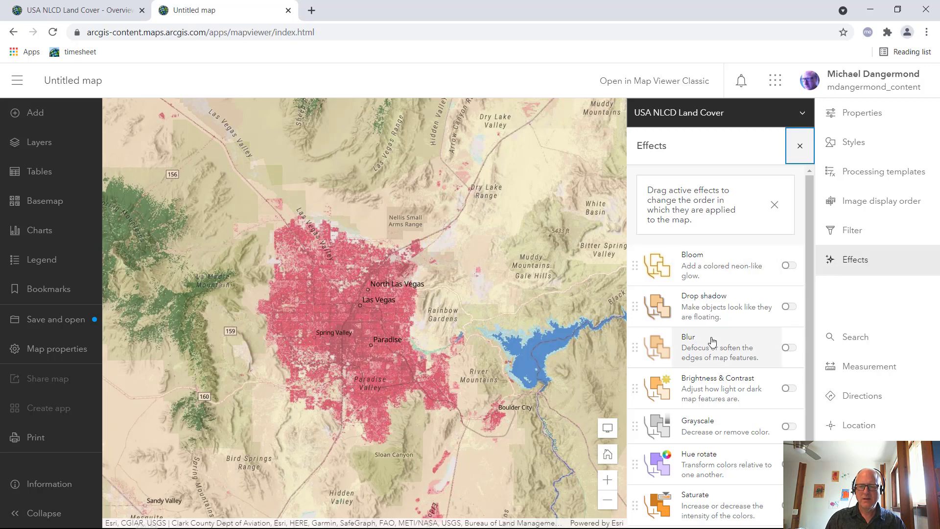
pyautogui.scroll(-2, 713, 342)
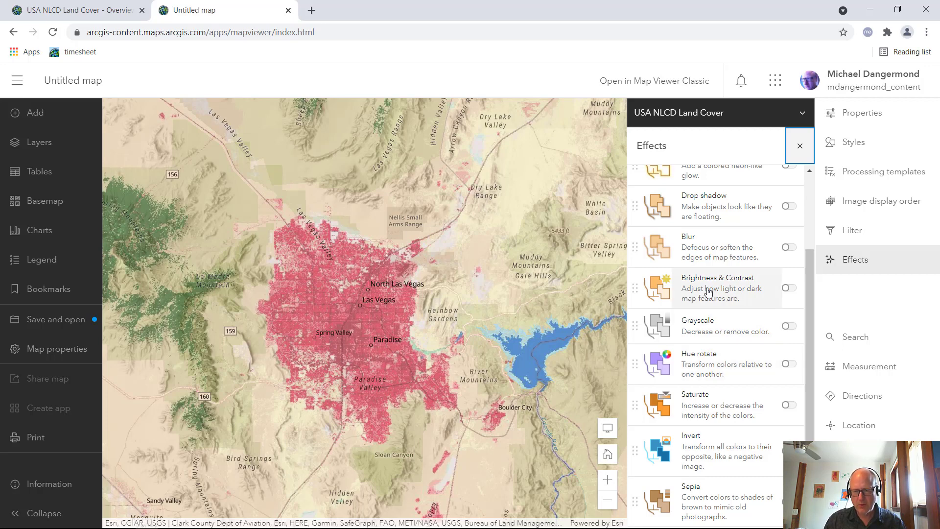
pyautogui.scroll(2, 709, 292)
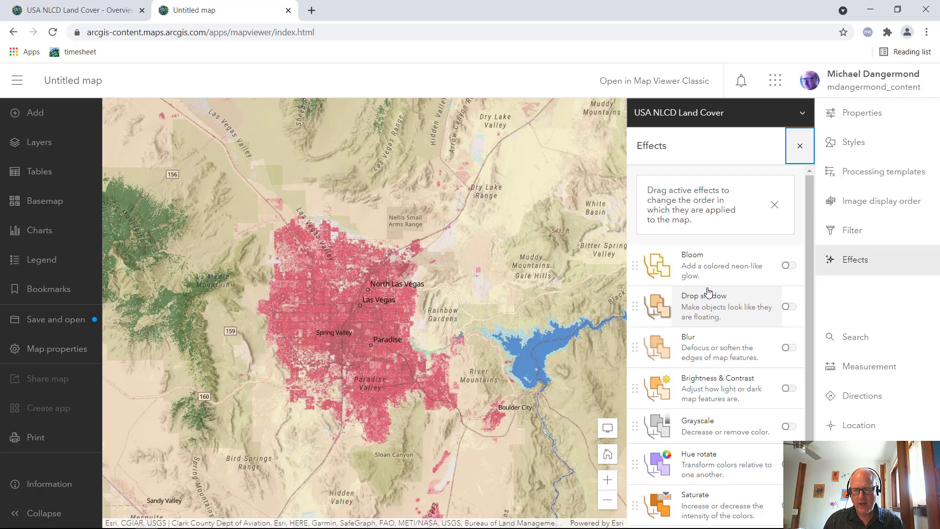
pyautogui.click(718, 338)
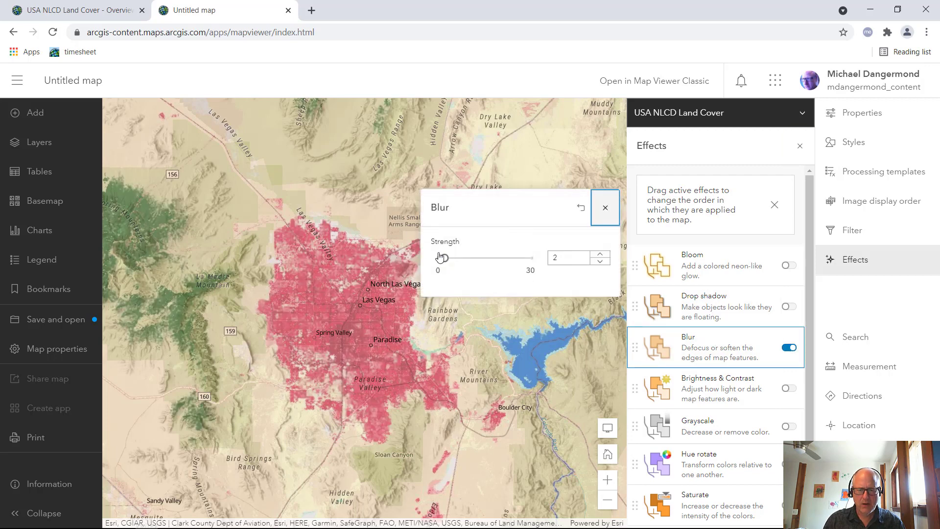
pyautogui.moveTo(440, 258)
pyautogui.mouseDown()
pyautogui.moveTo(470, 261)
pyautogui.moveTo(445, 263)
pyautogui.mouseUp()
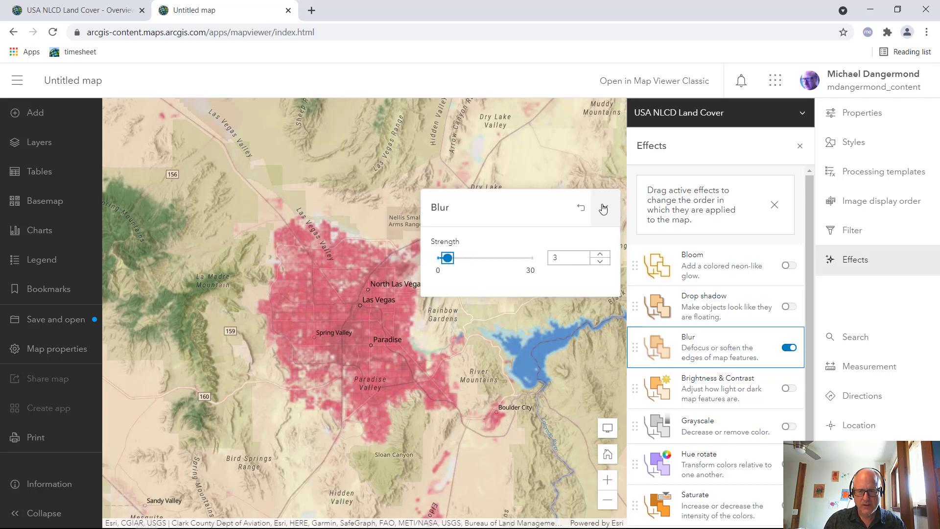
pyautogui.click(604, 210)
pyautogui.click(790, 348)
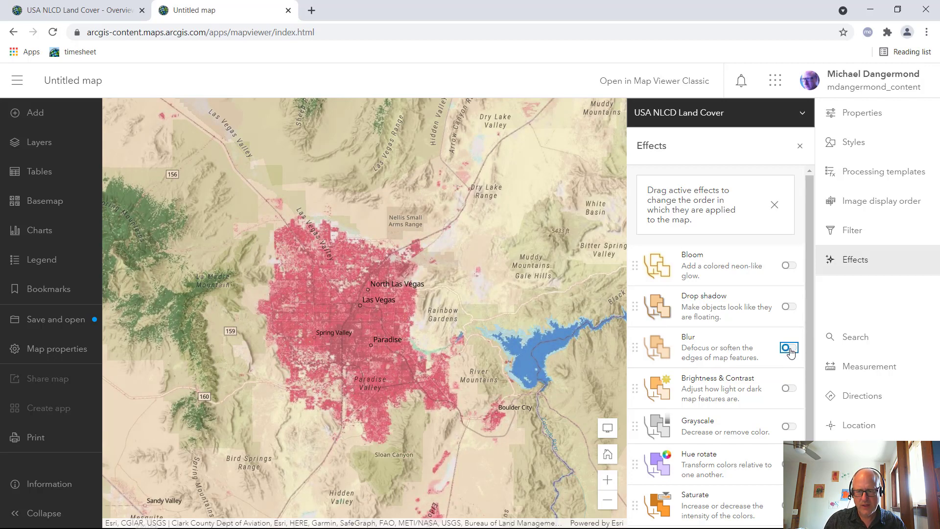
# Try the Grayscale, Sepia and Bloom effects on the layer one at a time, turning each off again, and close the effects settings
pyautogui.scroll(-2, 756, 391)
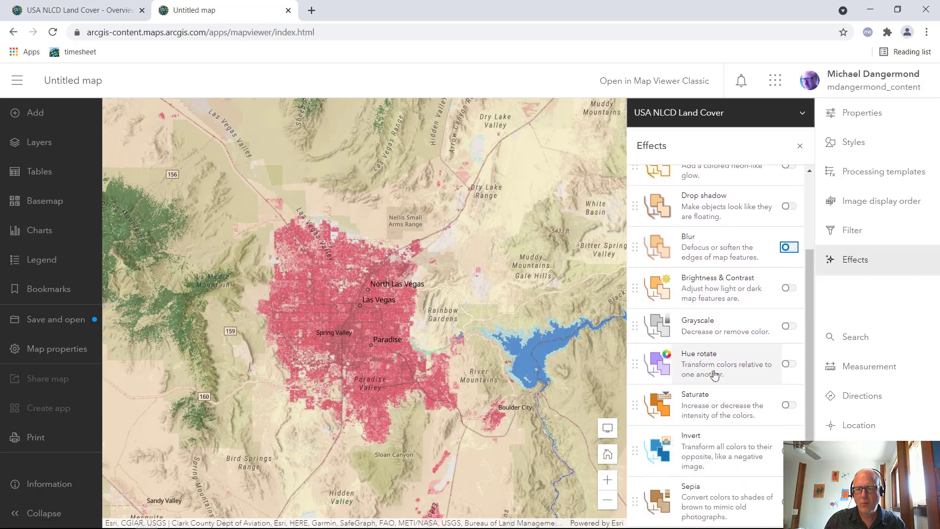
pyautogui.click(718, 337)
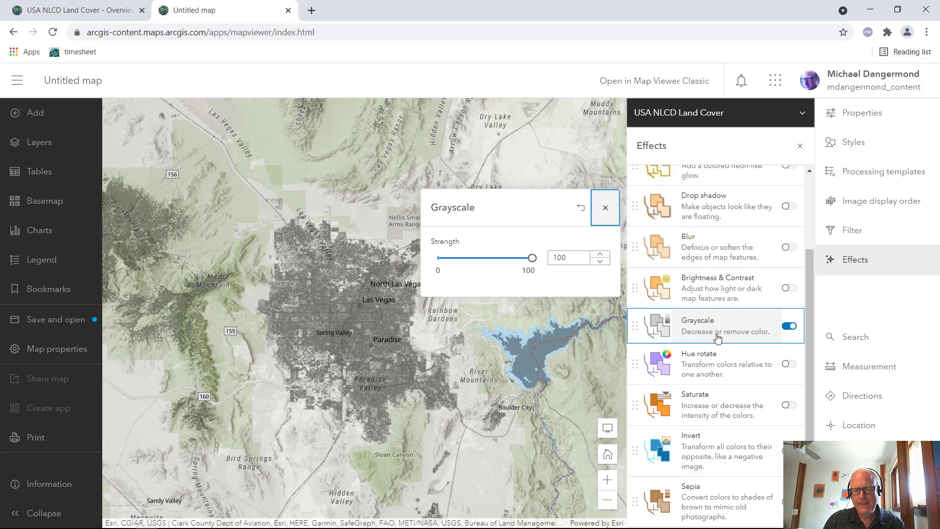
pyautogui.click(718, 337)
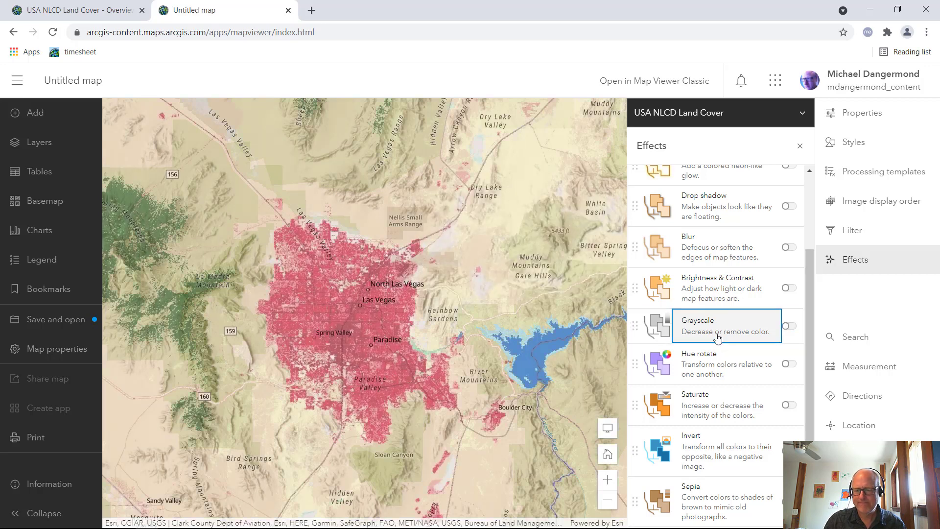
pyautogui.click(712, 494)
pyautogui.click(712, 493)
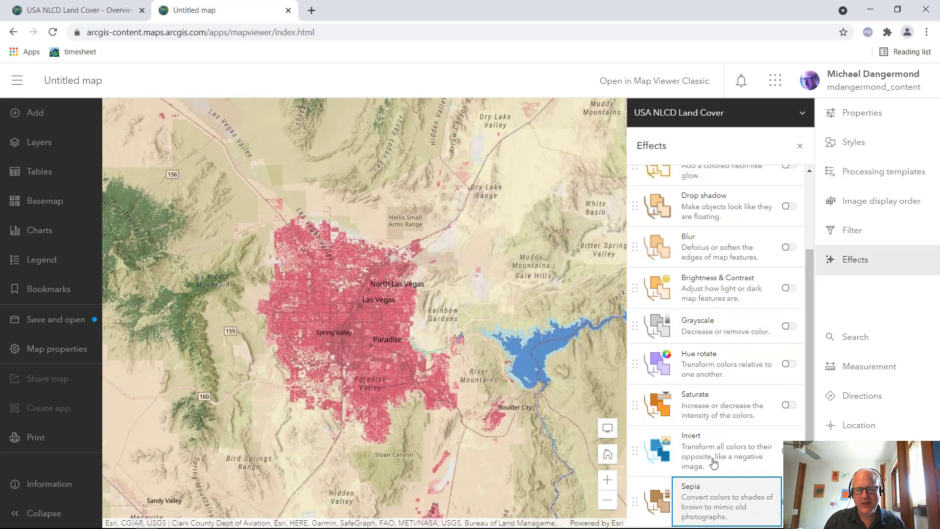
pyautogui.scroll(3, 719, 250)
pyautogui.click(721, 259)
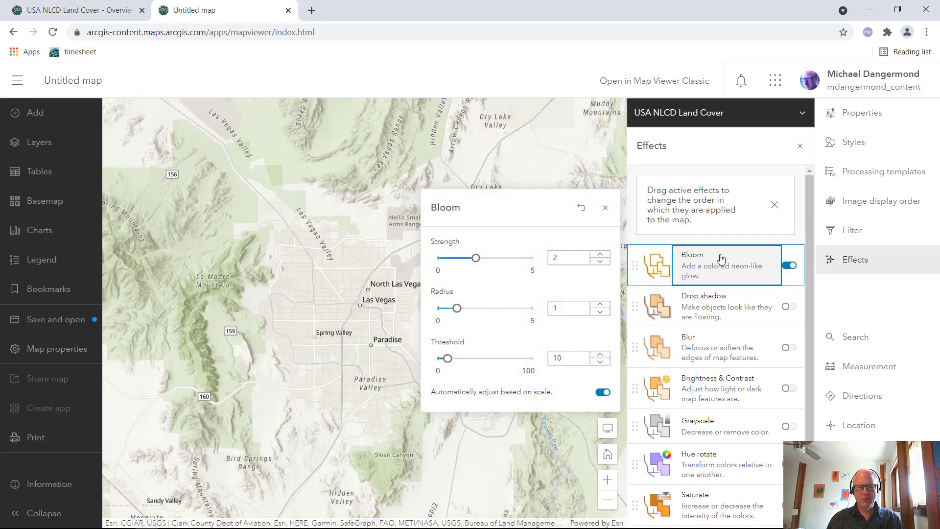
pyautogui.click(721, 258)
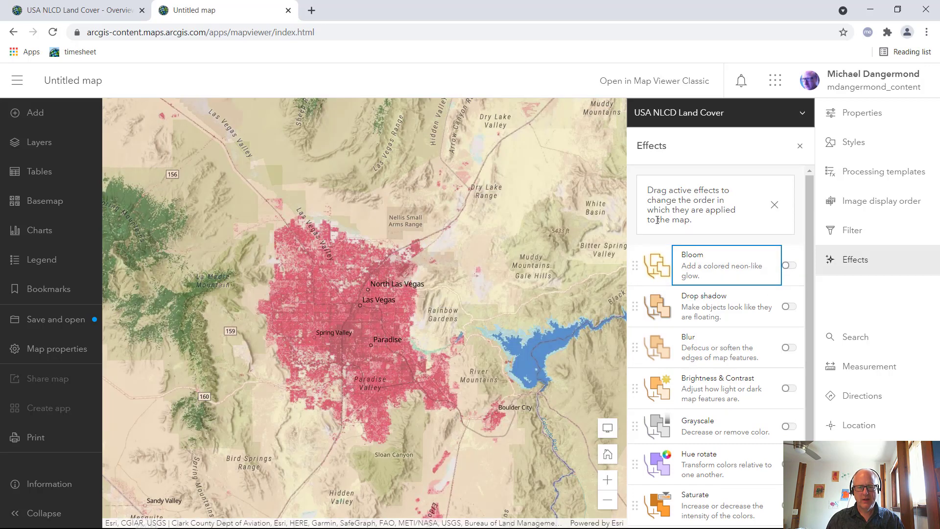
pyautogui.click(800, 143)
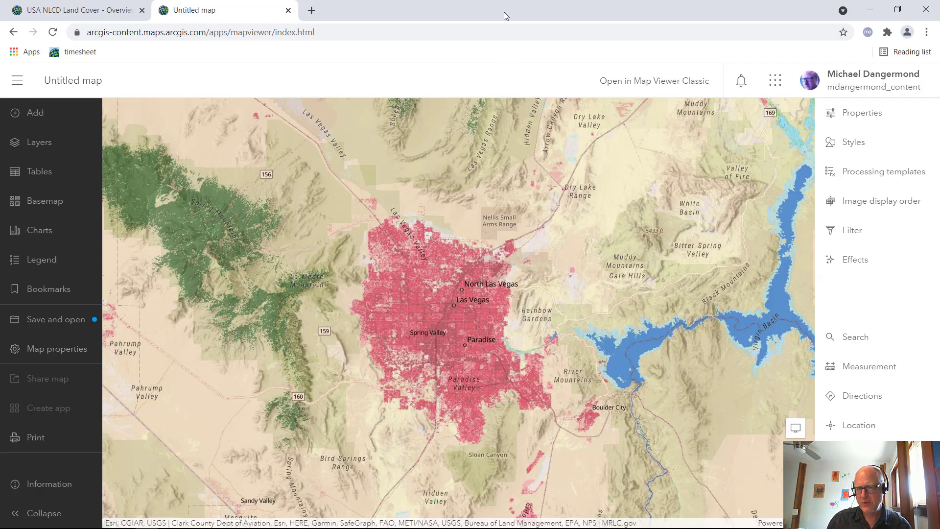
# Switch to the ArcGIS Pro project and frame the outlined Loudoun County in the map view
pyautogui.click(871, 10)
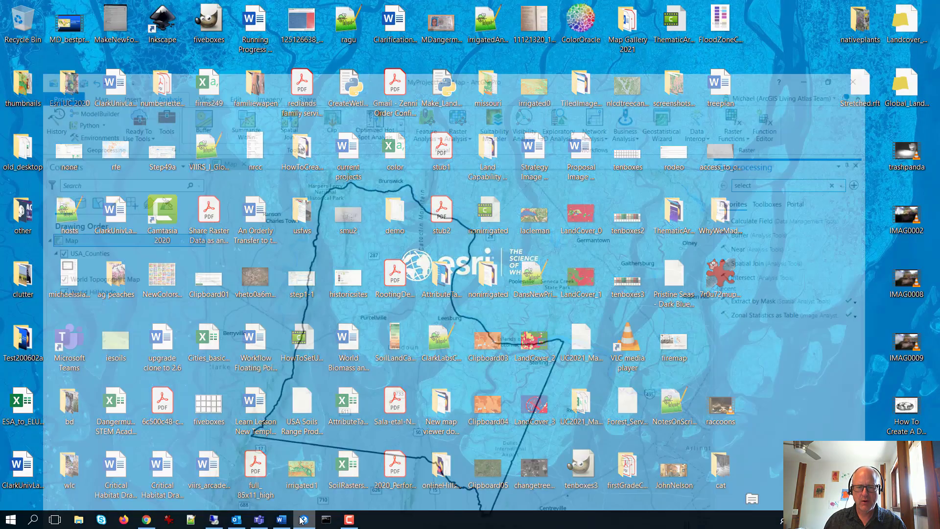
pyautogui.click(302, 520)
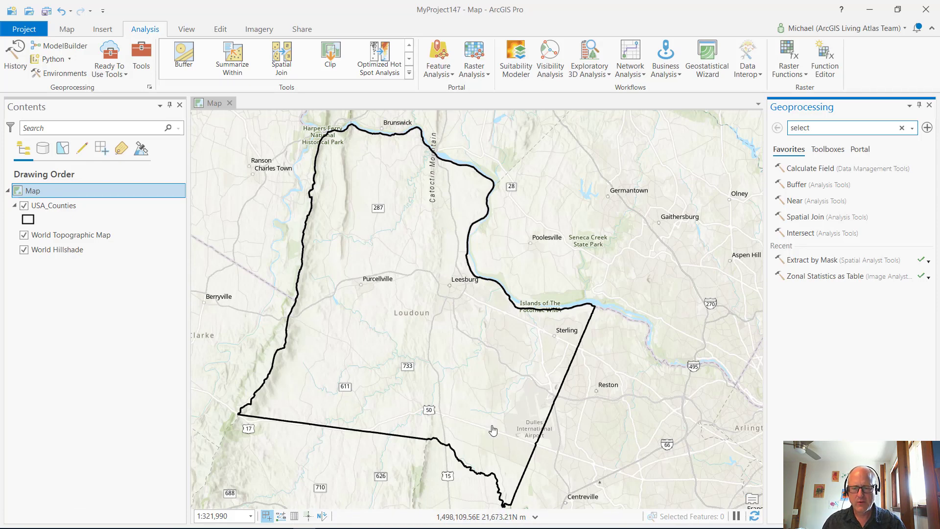
pyautogui.moveTo(493, 428); pyautogui.dragTo(417, 397)
pyautogui.scroll(-1, 417, 397)
pyautogui.scroll(-1, 417, 396)
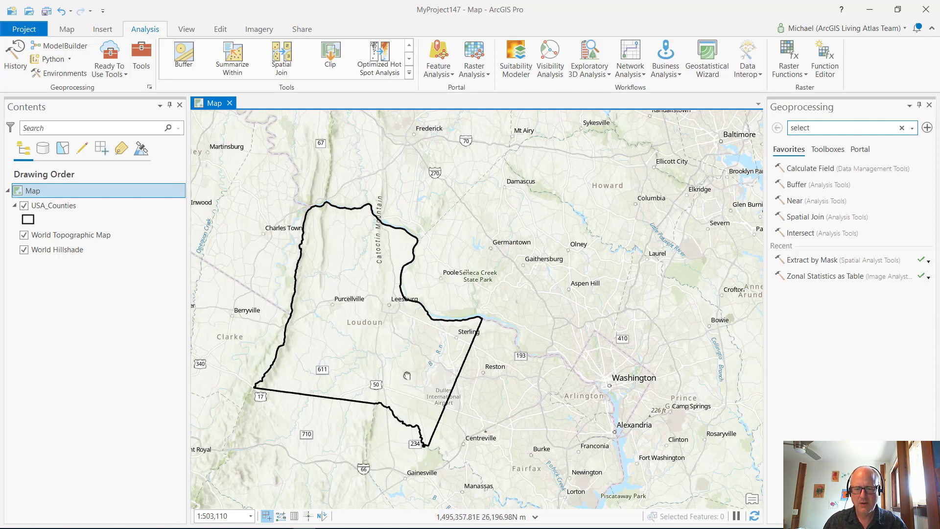
pyautogui.moveTo(407, 375); pyautogui.dragTo(521, 400)
pyautogui.scroll(2, 506, 363)
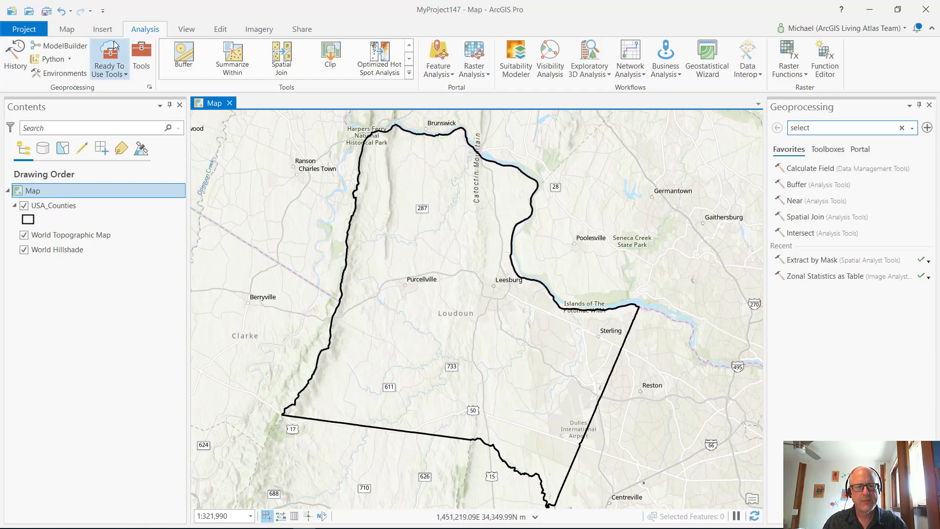
# Start adding data to the map and browse to the portal's Living Atlas collection
pyautogui.click(66, 29)
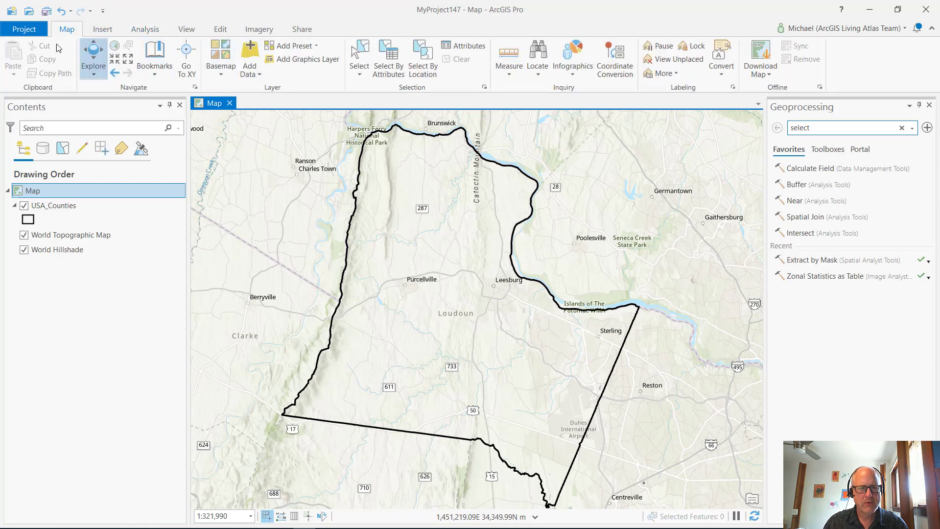
pyautogui.click(250, 51)
pyautogui.scroll(-1, 338, 264)
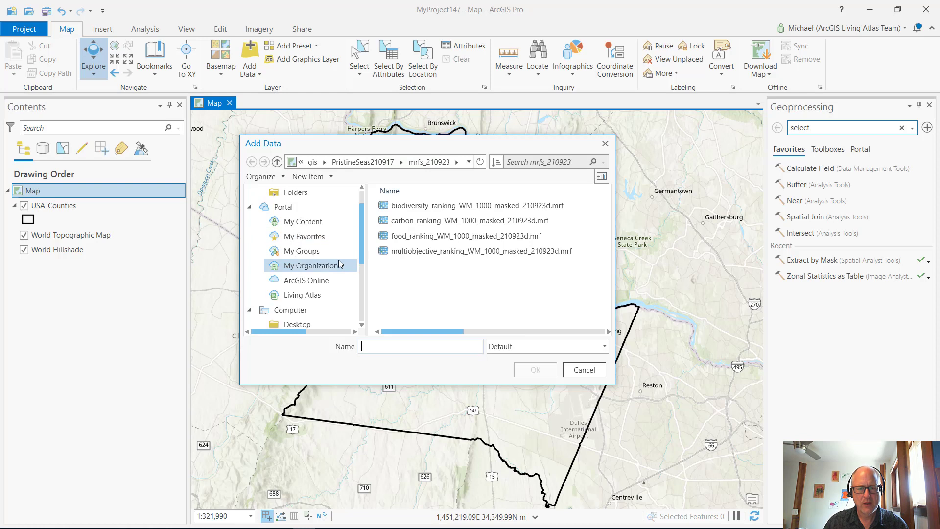
pyautogui.click(337, 296)
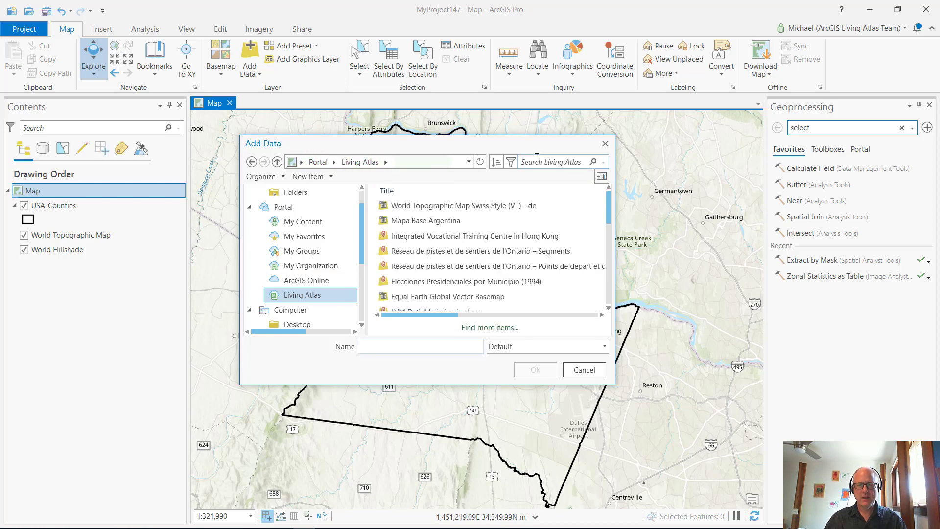
# Search the Living Atlas for "nlcd" and add the USA NLCD Land Cover layer to the map
pyautogui.write('n')
pyautogui.press('Escape')
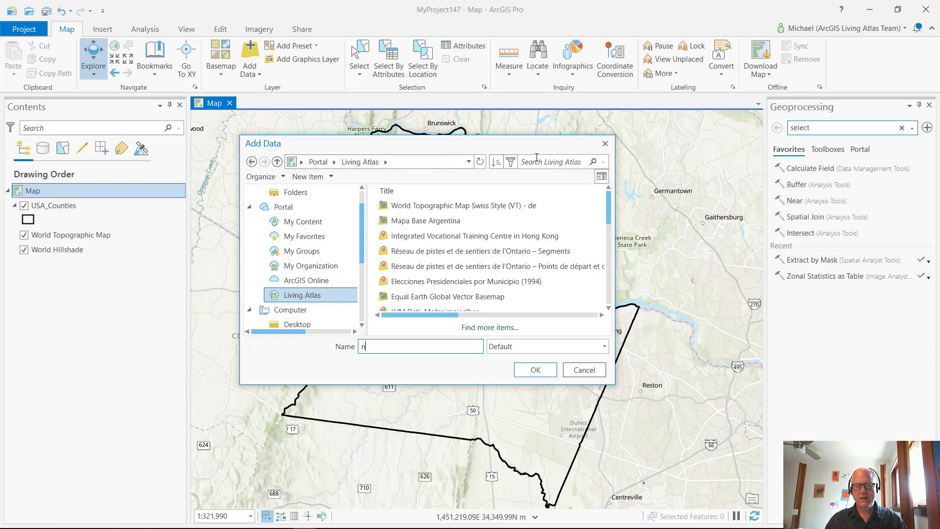
pyautogui.press('BackSpace')
pyautogui.click(536, 158)
pyautogui.write('n')
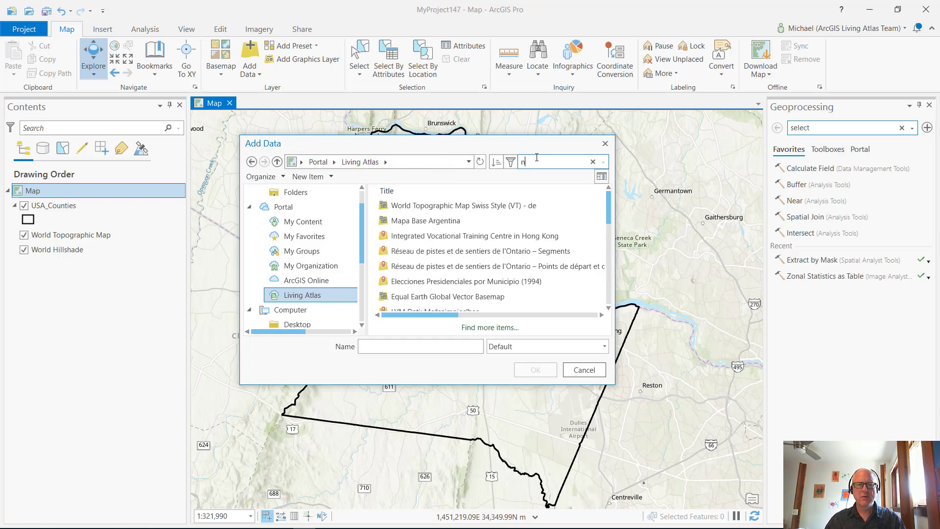
pyautogui.write('lcd')
pyautogui.press('Return')
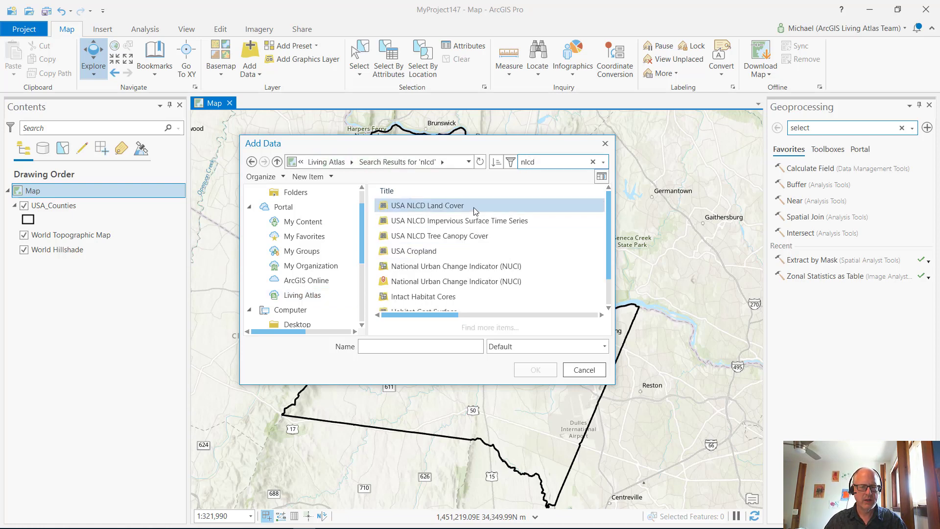
pyautogui.click(447, 210)
pyautogui.click(536, 370)
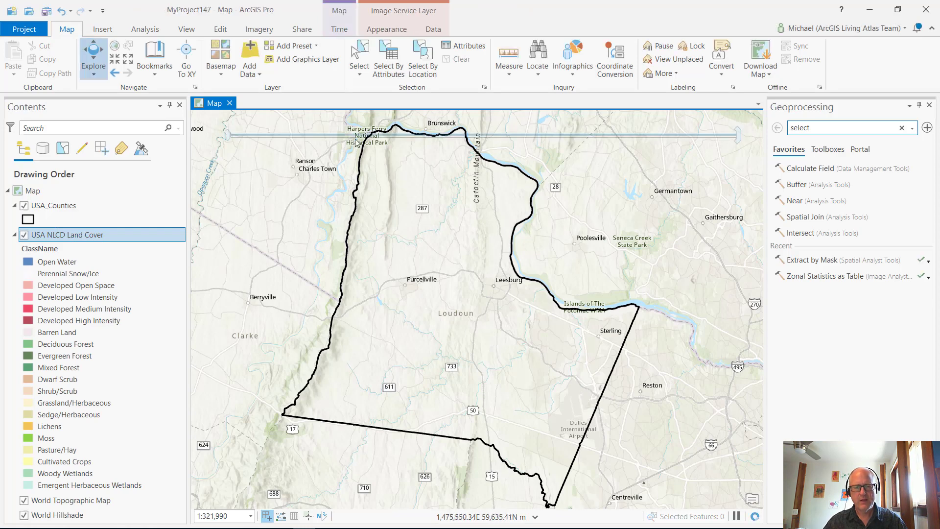
# Speed up the map's time playback and play the USA NLCD Land Cover animation over Loudoun County
pyautogui.moveTo(289, 133)
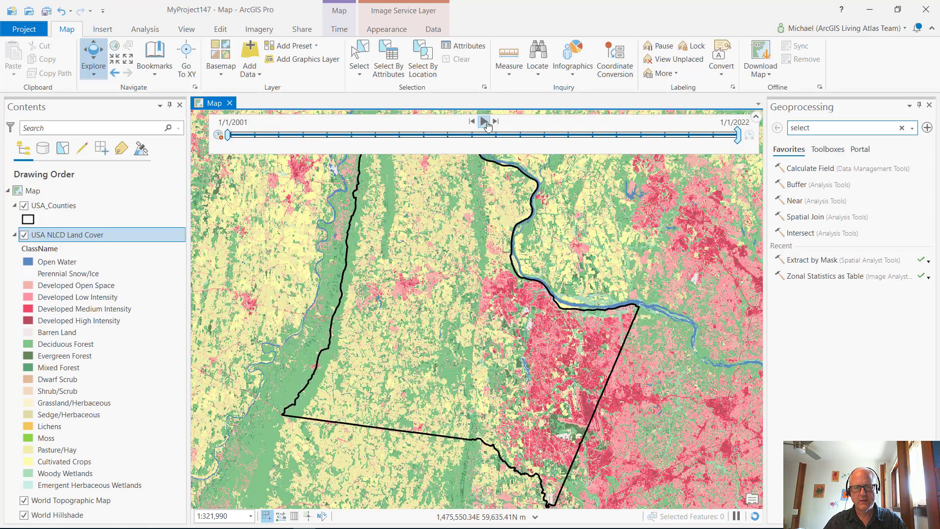
pyautogui.click(332, 30)
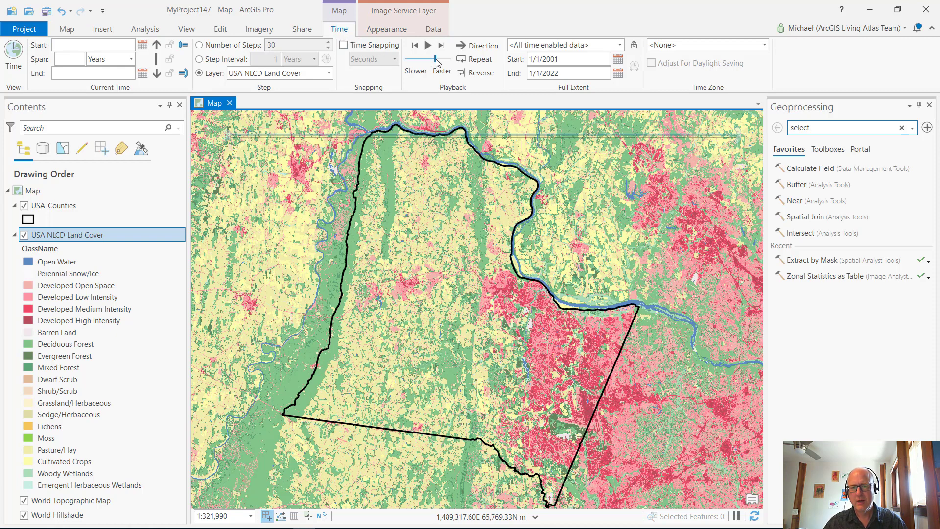
pyautogui.moveTo(437, 58); pyautogui.dragTo(452, 60)
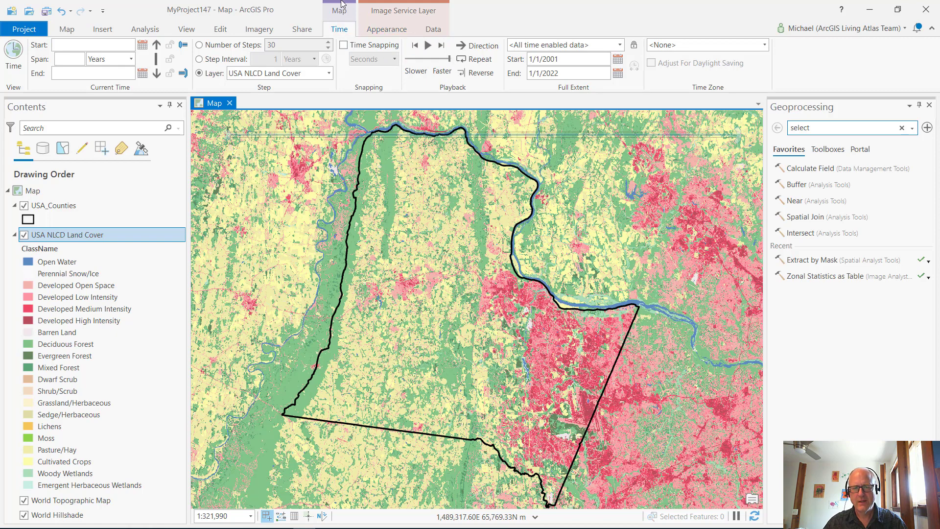
pyautogui.click(428, 45)
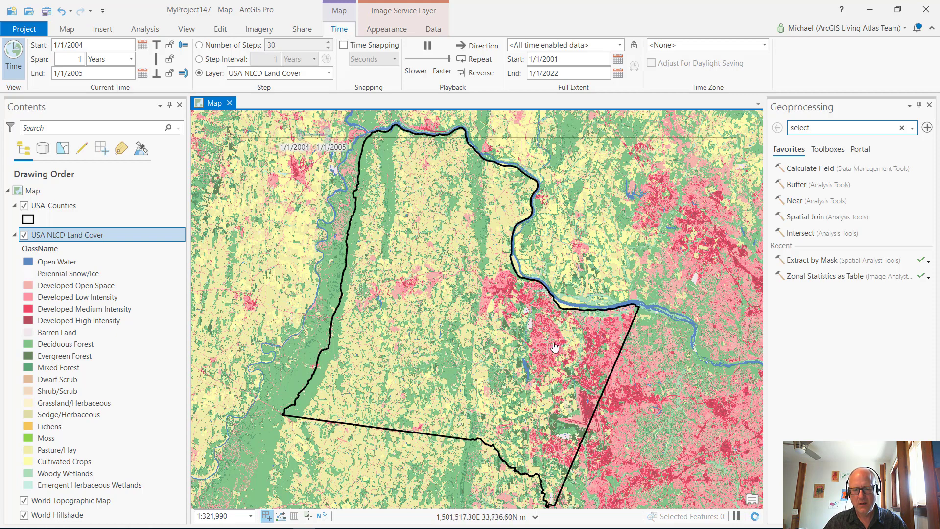
# Disable time on the map so the land cover layer is not filtered by the time slider
pyautogui.moveTo(285, 136)
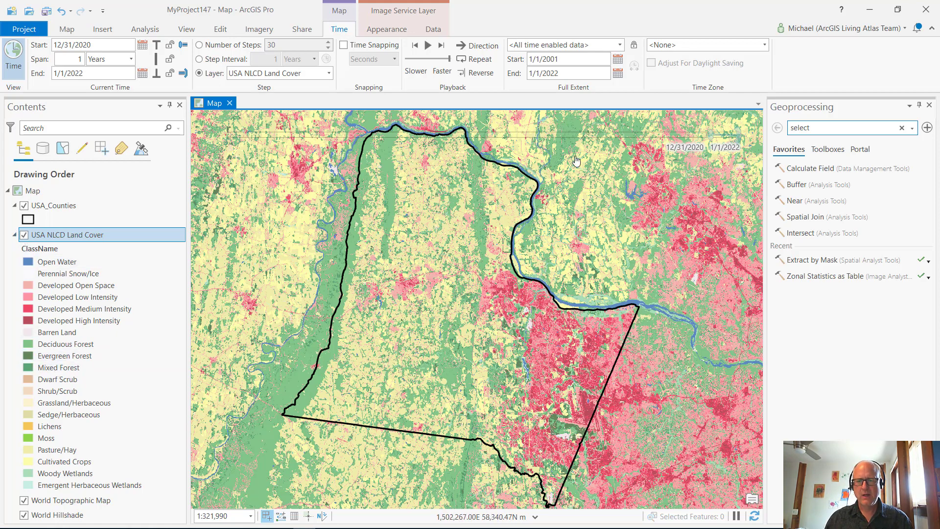
pyautogui.moveTo(527, 176)
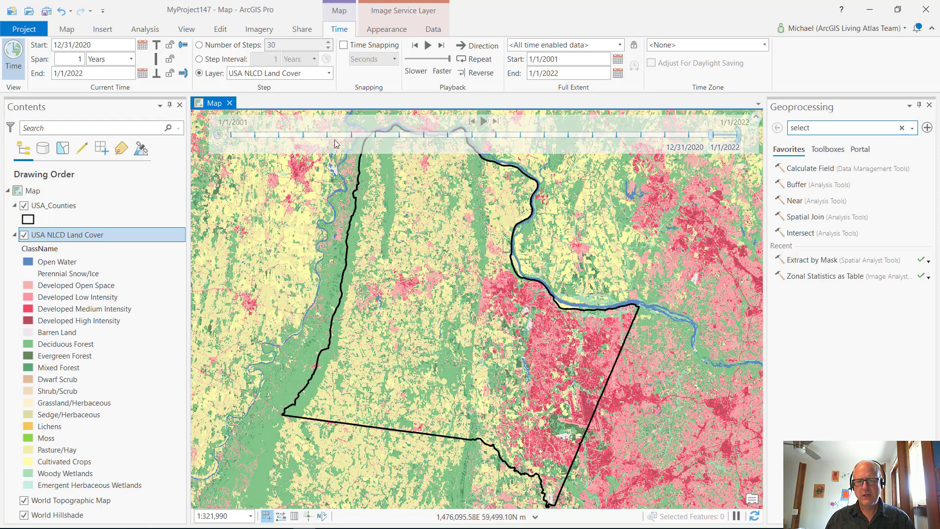
pyautogui.click(218, 136)
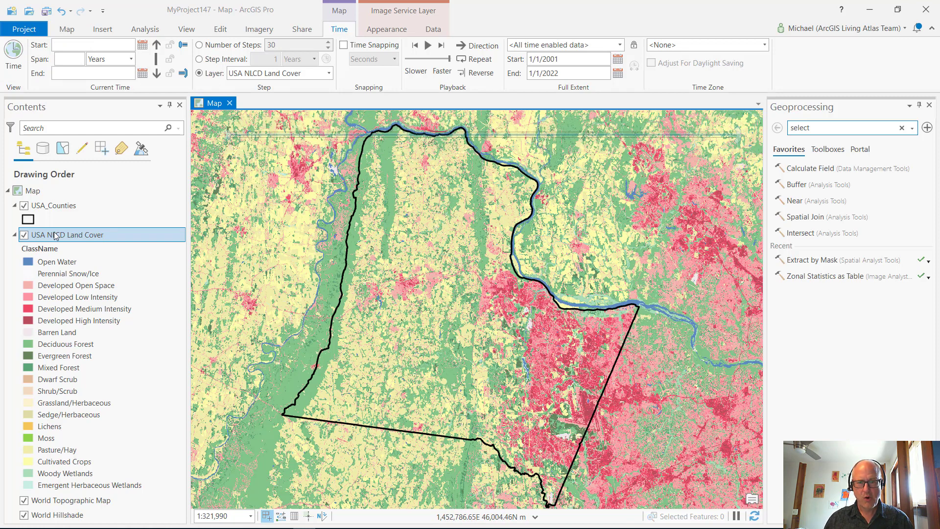
pyautogui.moveTo(219, 136)
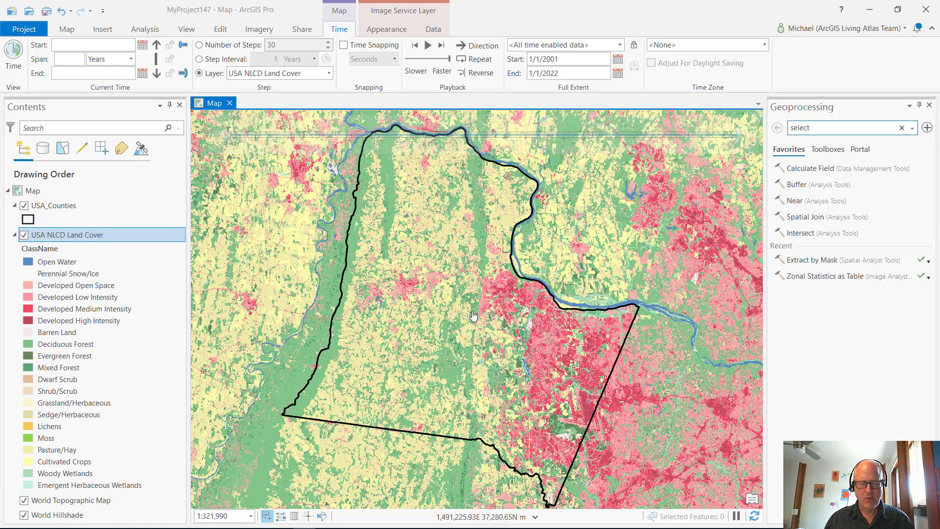
# Add a definition query to the USA NLCD Land Cover layer where Start Year is equal to 2019
pyautogui.rightClick(144, 237)
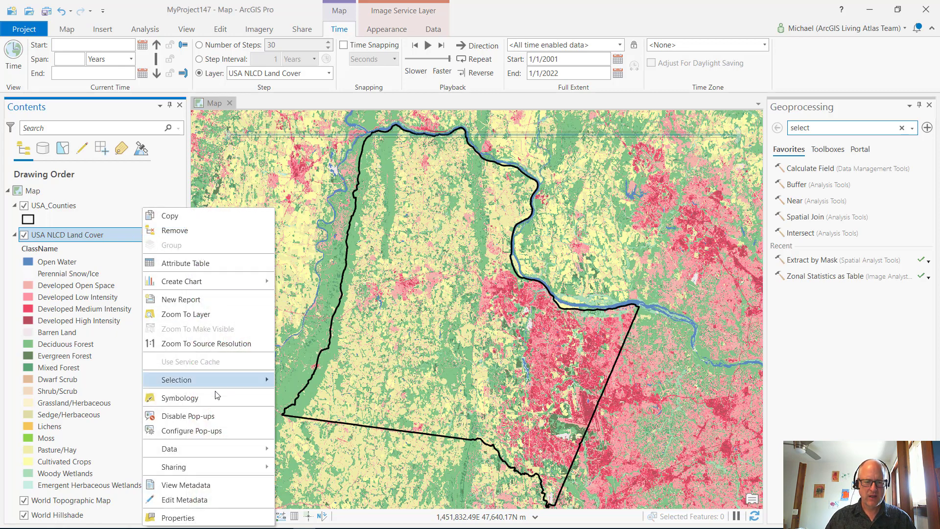
pyautogui.click(178, 518)
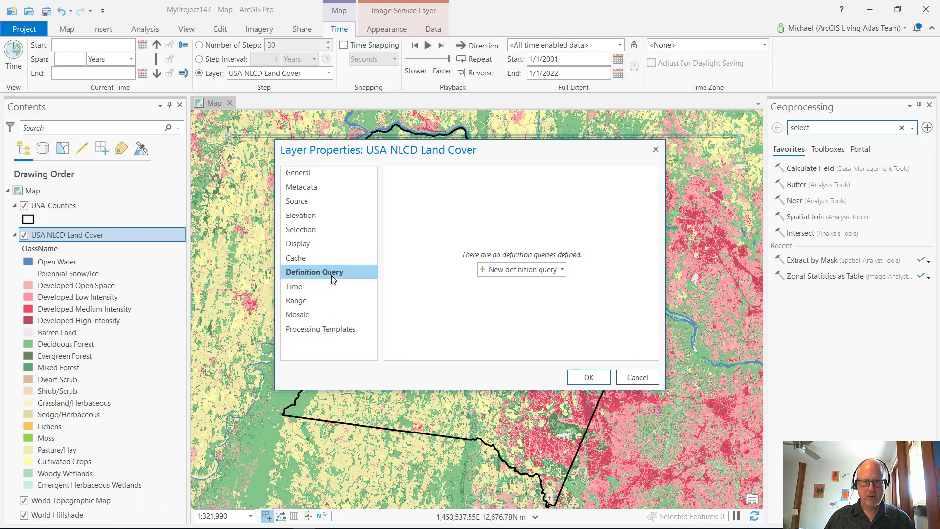
pyautogui.click(528, 269)
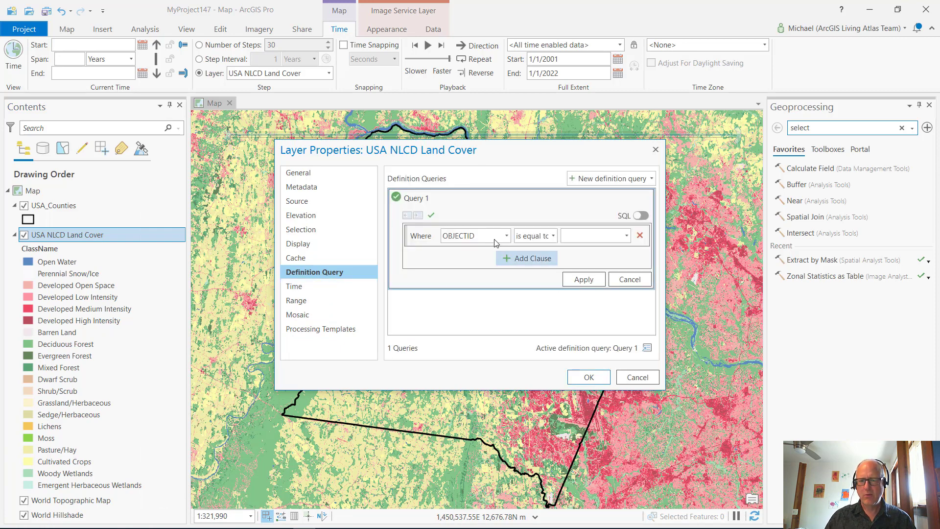
pyautogui.click(495, 239)
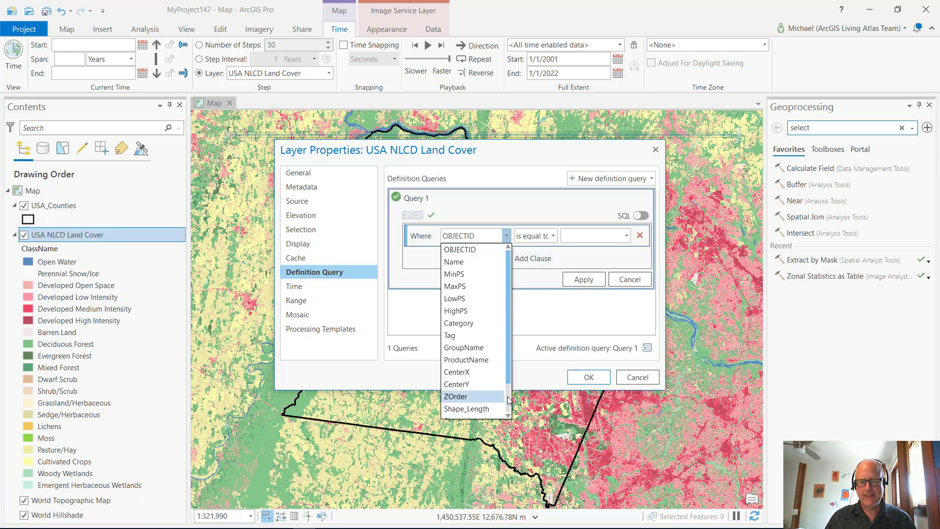
pyautogui.scroll(-1, 507, 400)
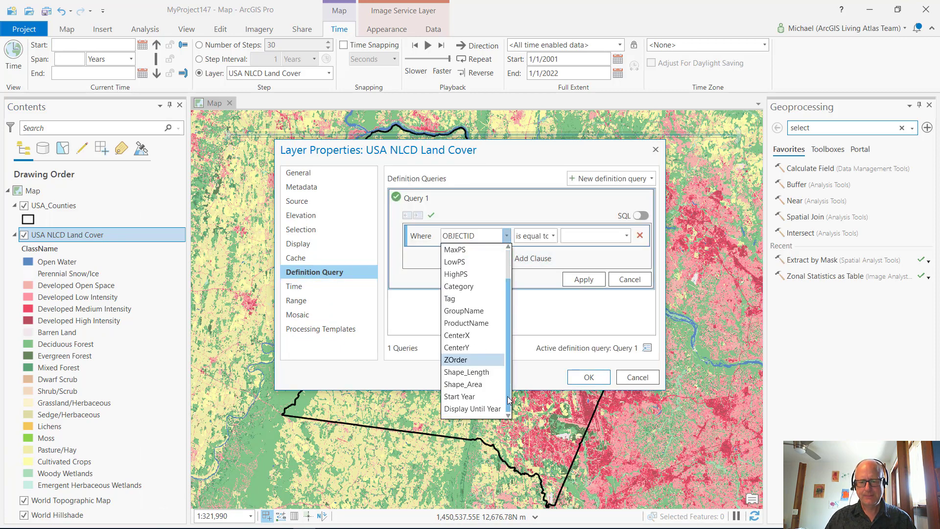
pyautogui.click(473, 402)
pyautogui.click(626, 235)
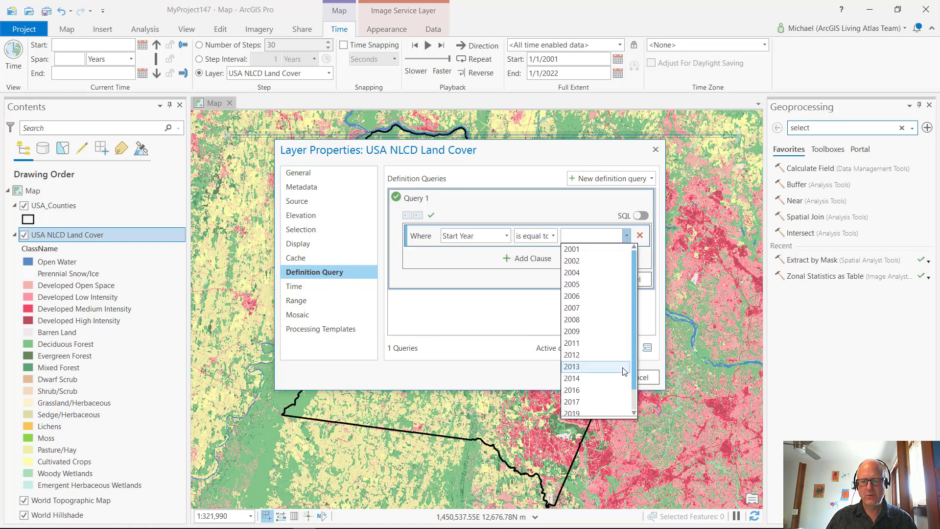
pyautogui.scroll(-1, 636, 398)
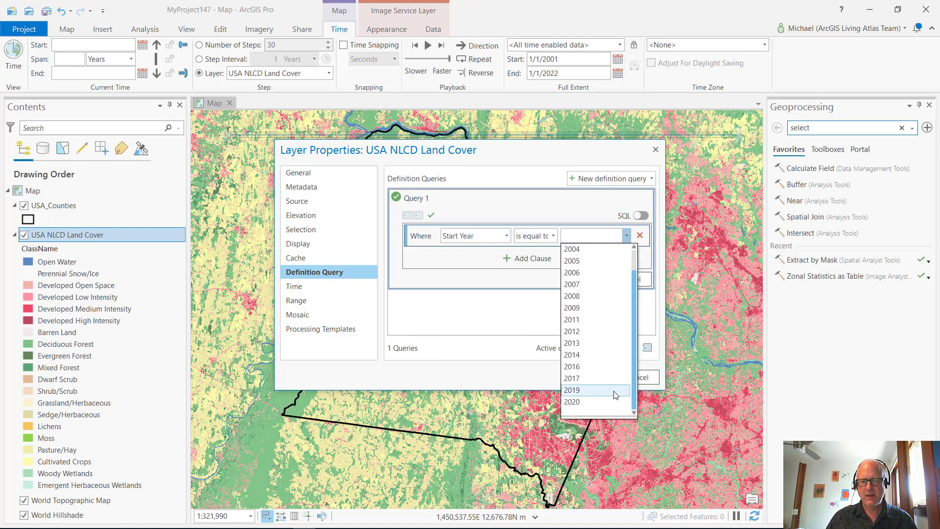
pyautogui.click(616, 394)
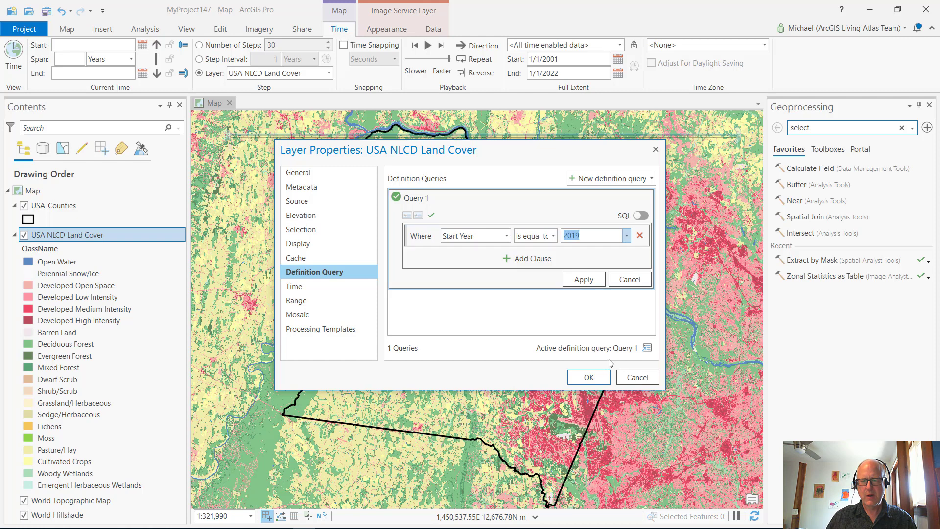
pyautogui.click(585, 282)
pyautogui.click(589, 377)
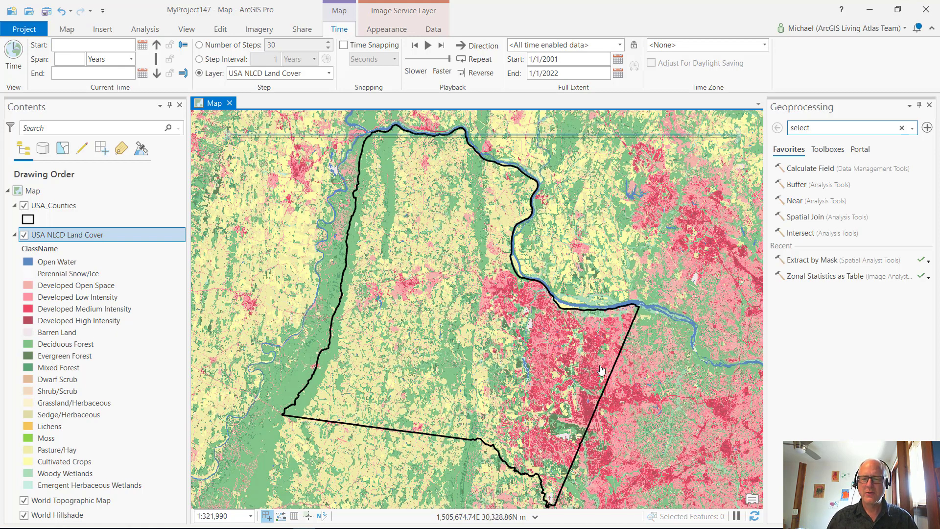
# Search the geoprocessing tools for "extract by mask" and open the Extract by Mask tool from Spatial Analyst
pyautogui.click(801, 303)
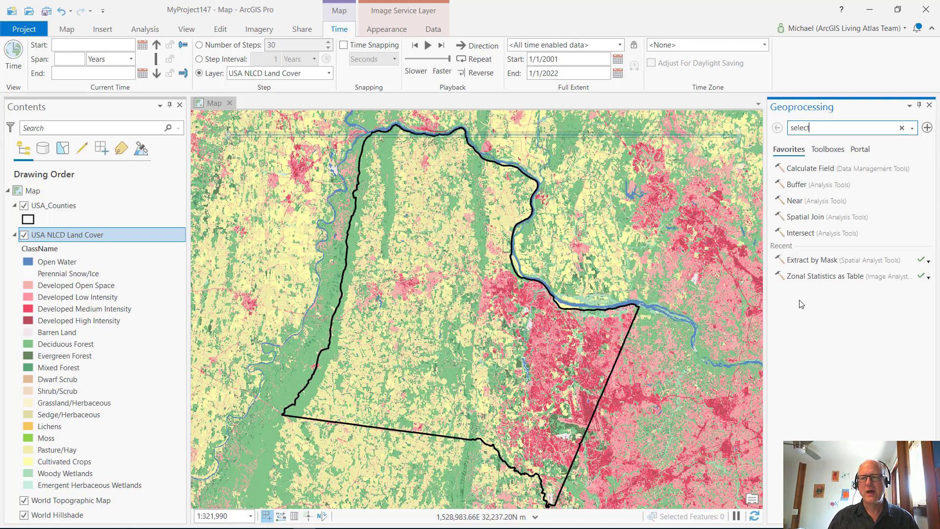
pyautogui.click(159, 31)
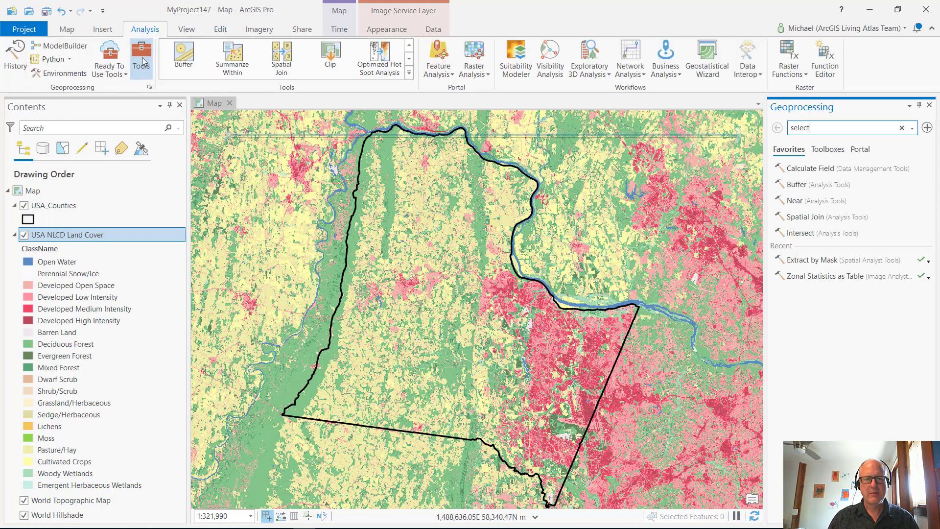
pyautogui.doubleClick(825, 128)
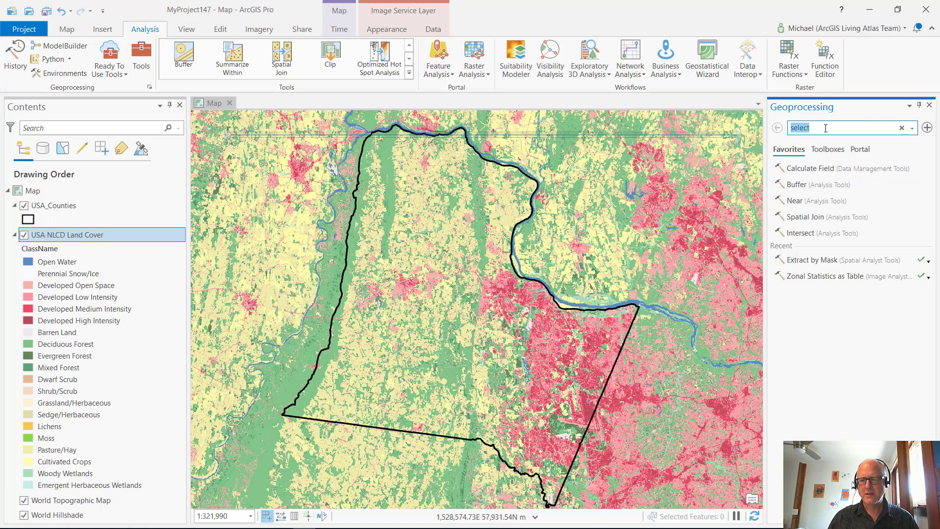
pyautogui.press('BackSpace')
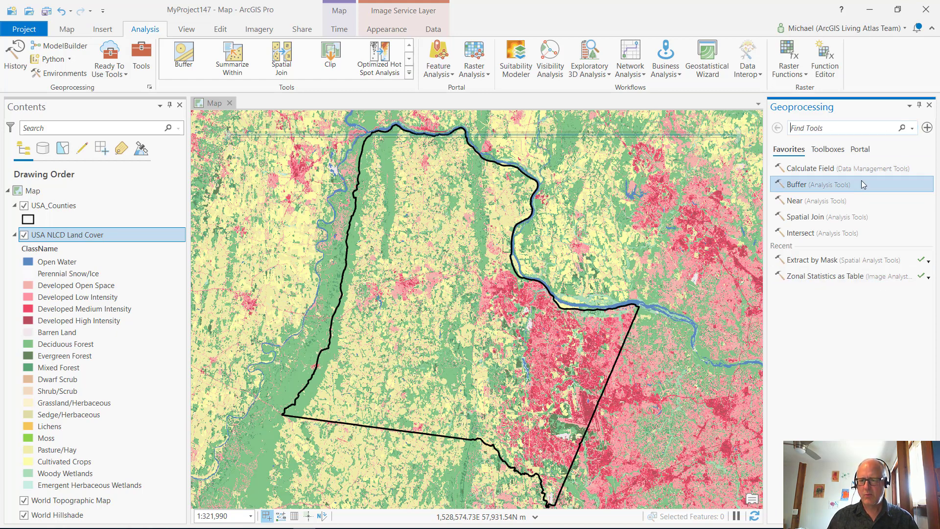
pyautogui.write('e')
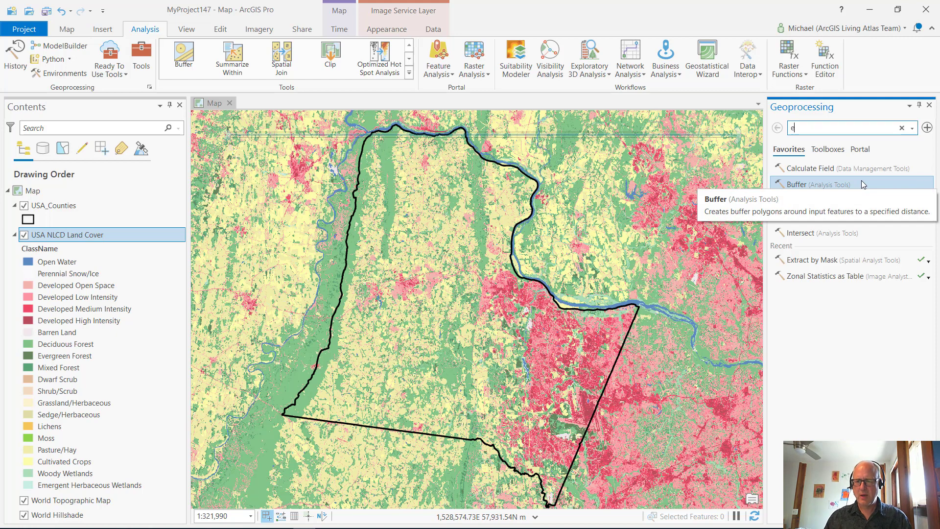
pyautogui.write('x')
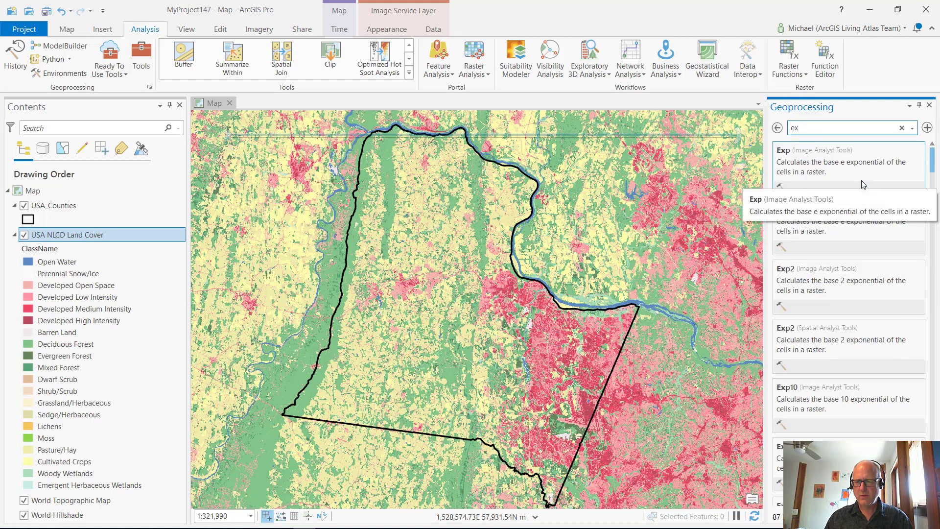
pyautogui.write('tract by mask')
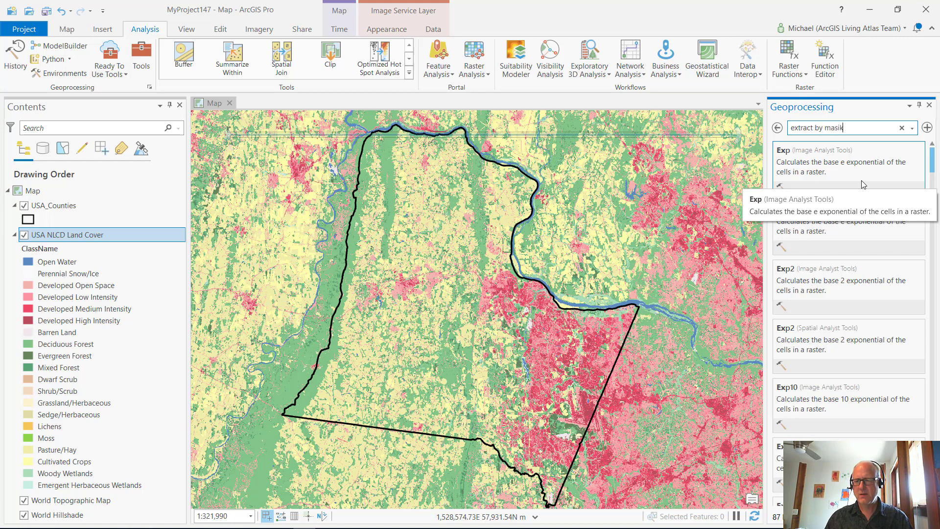
pyautogui.press('BackSpace')
pyautogui.press('BackSpace')
pyautogui.write('k')
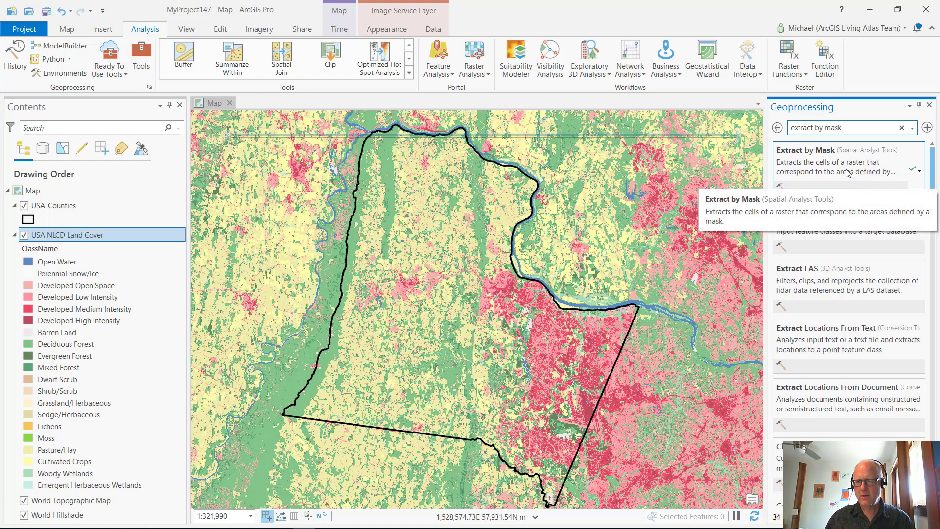
pyautogui.click(856, 176)
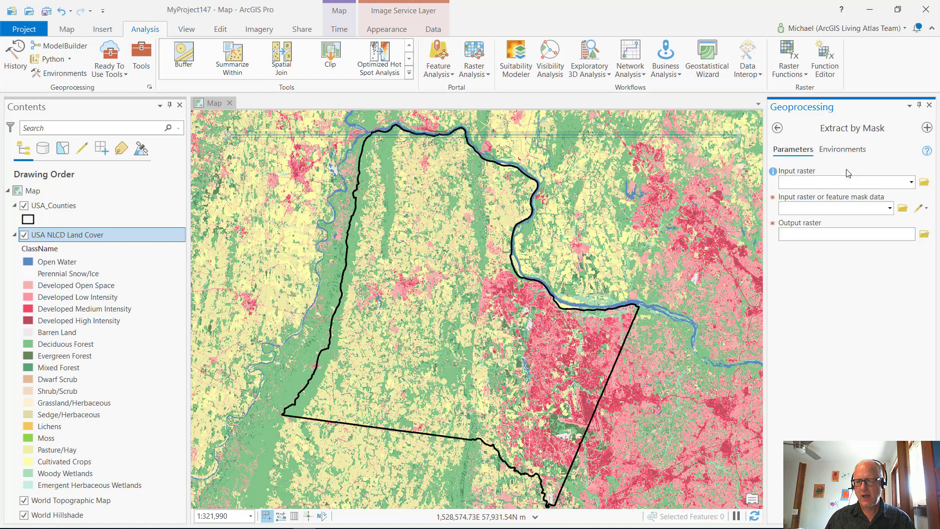
# Set USA NLCD Land Cover as the input raster and USA_Counties as the feature mask for Extract by Mask
pyautogui.click(912, 183)
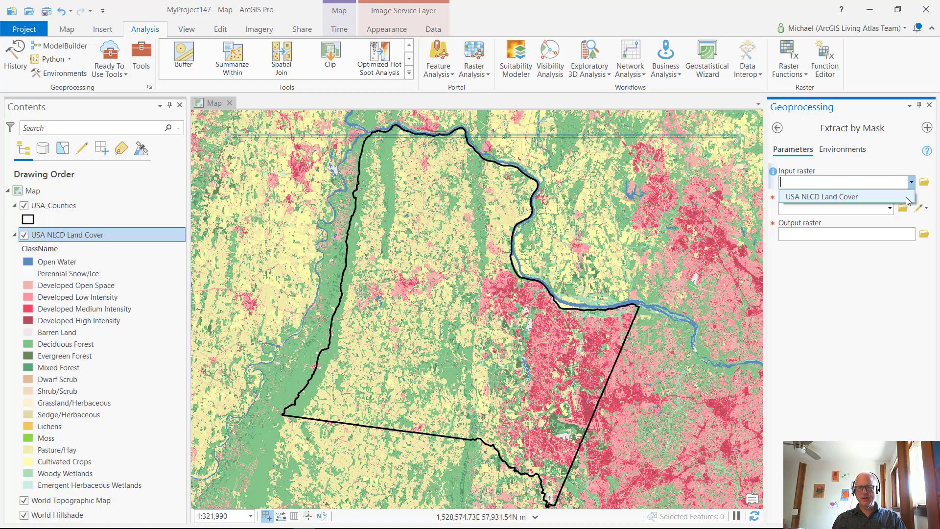
pyautogui.click(904, 197)
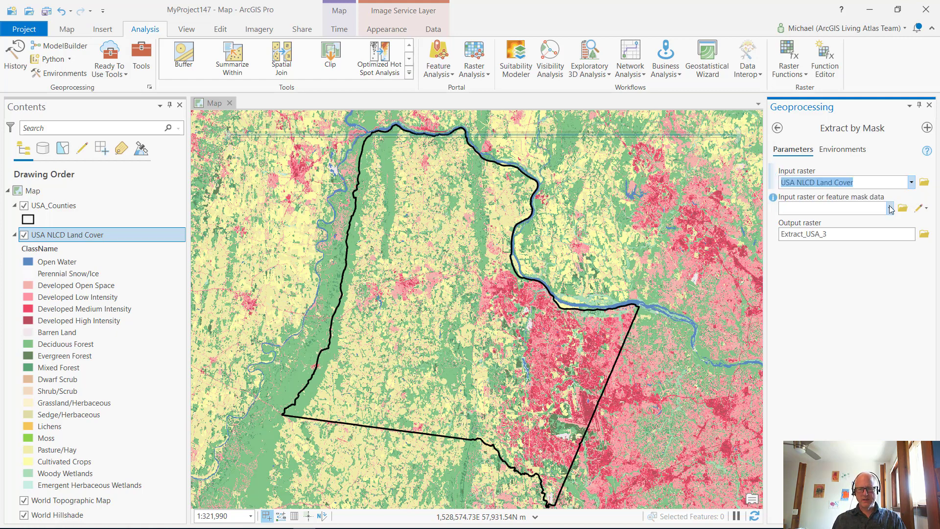
pyautogui.click(890, 209)
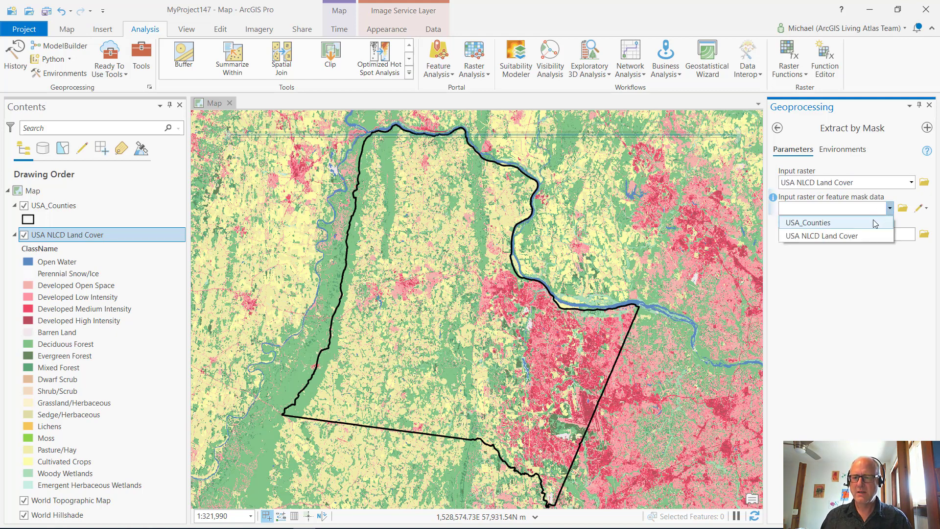
pyautogui.click(874, 221)
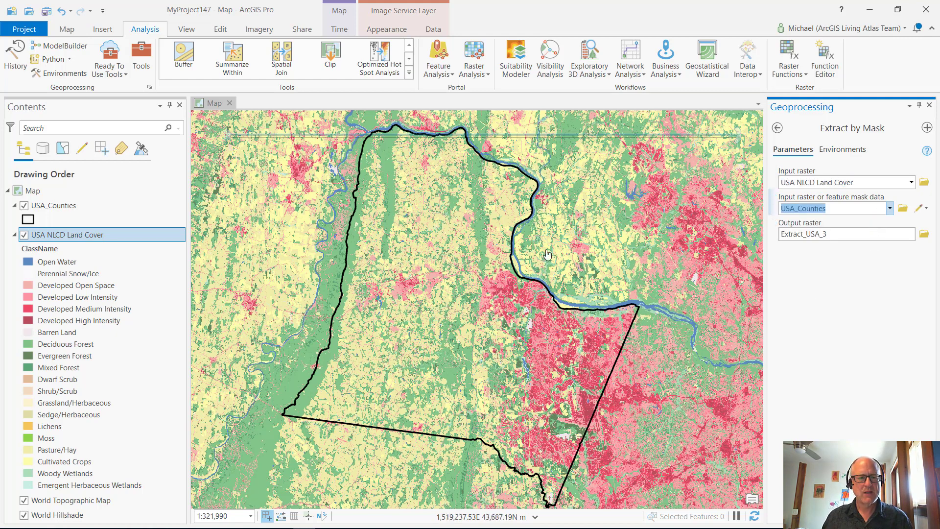
# Check the definition query on the USA_Counties layer, leaving its properties without changes
pyautogui.click(98, 206)
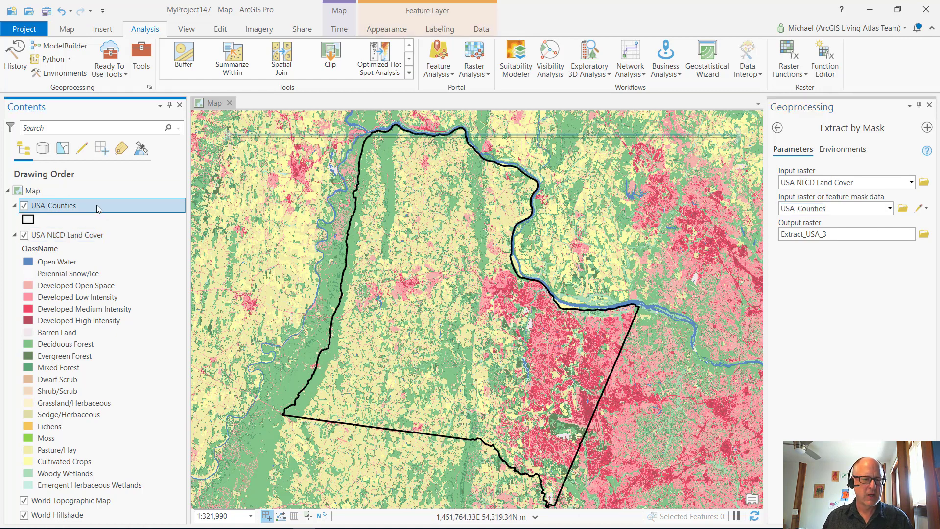
pyautogui.rightClick(96, 205)
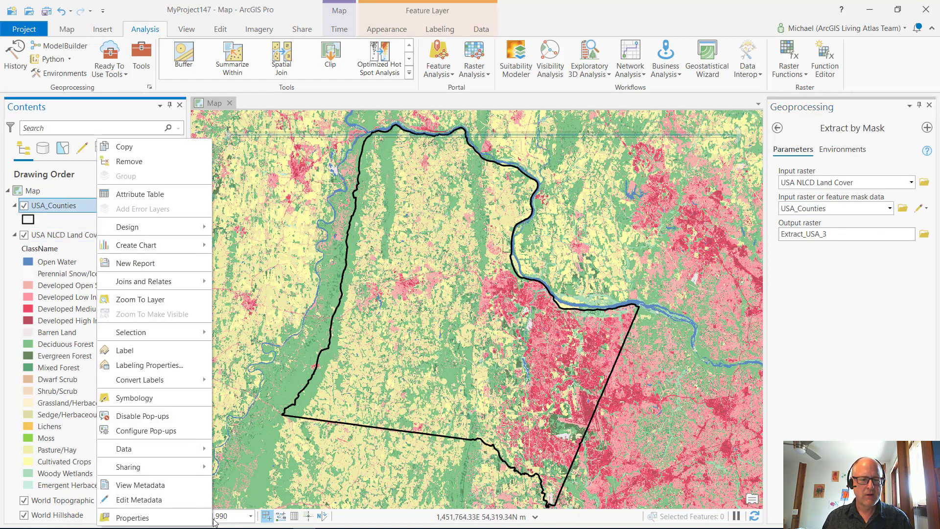
pyautogui.click(174, 517)
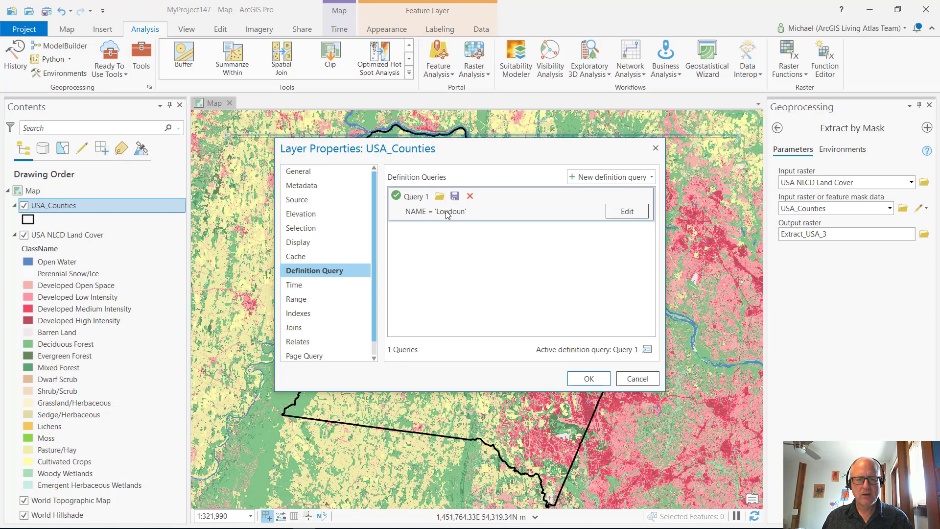
pyautogui.click(634, 380)
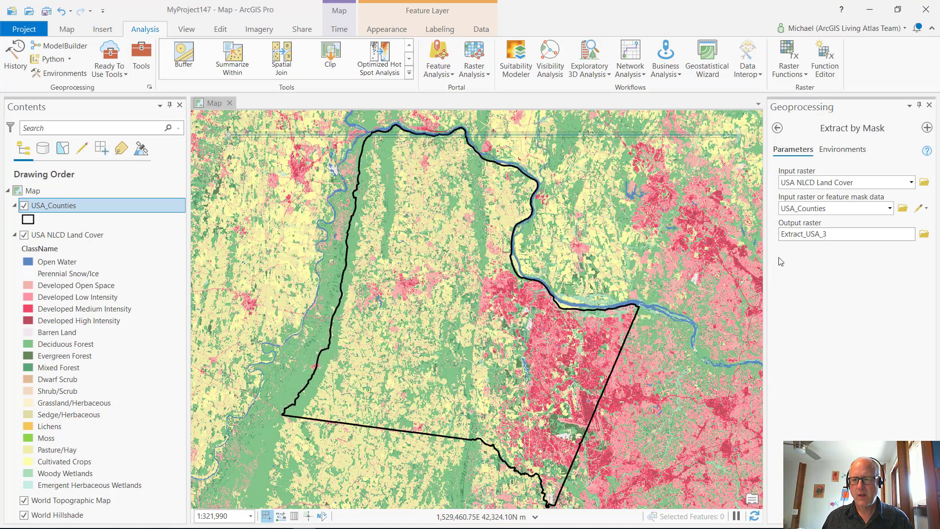
# Set the Extract by Mask processing extent to Current Display Extent and run the tool
pyautogui.click(842, 235)
pyautogui.click(896, 312)
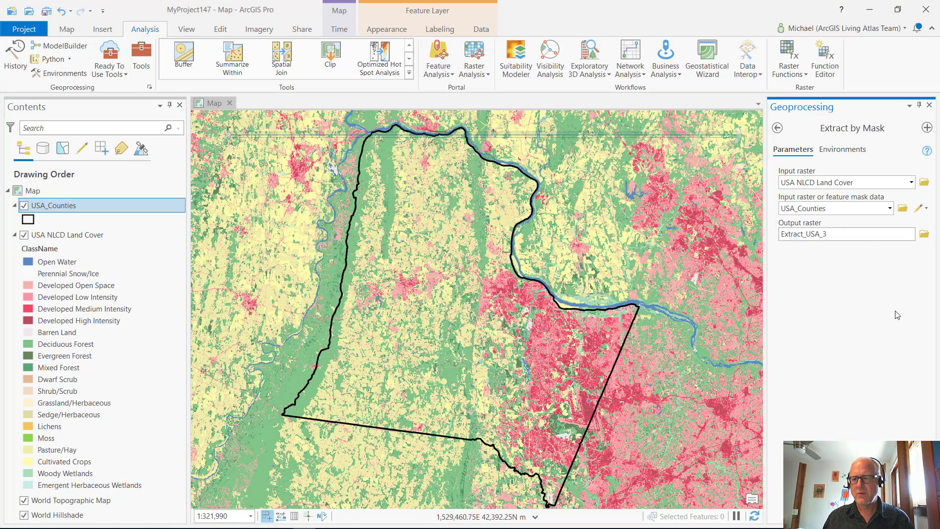
pyautogui.click(835, 152)
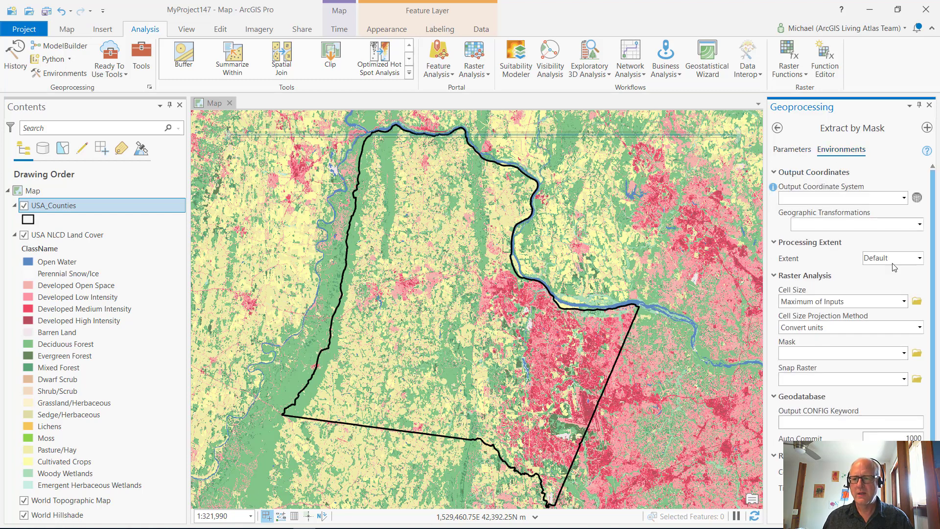
pyautogui.click(920, 260)
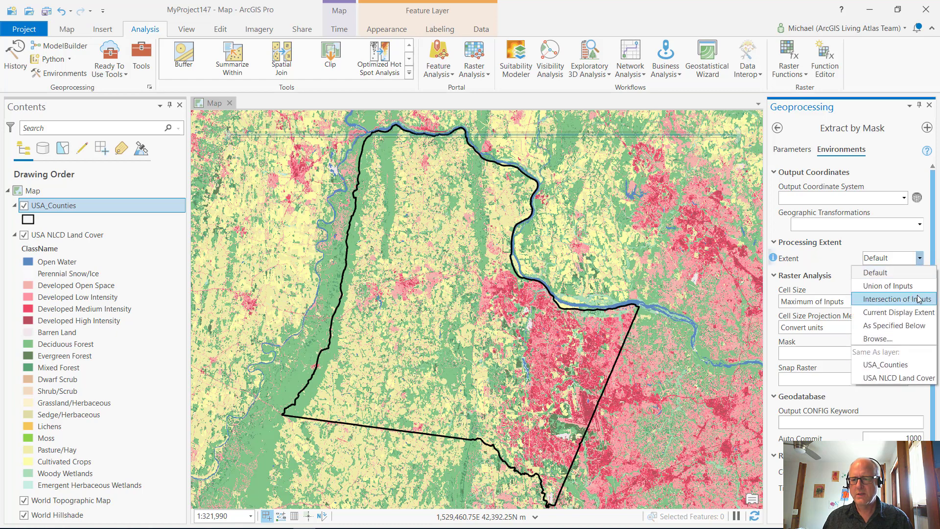
pyautogui.click(919, 313)
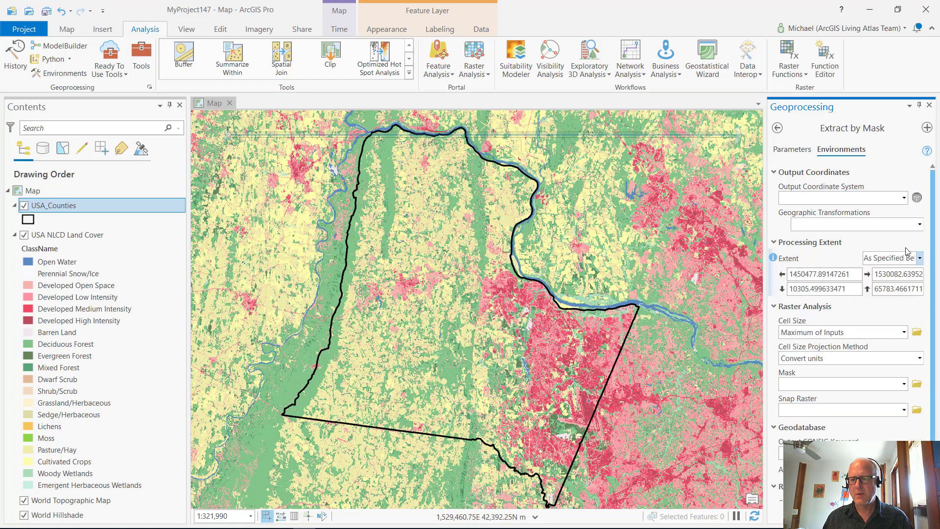
pyautogui.click(792, 150)
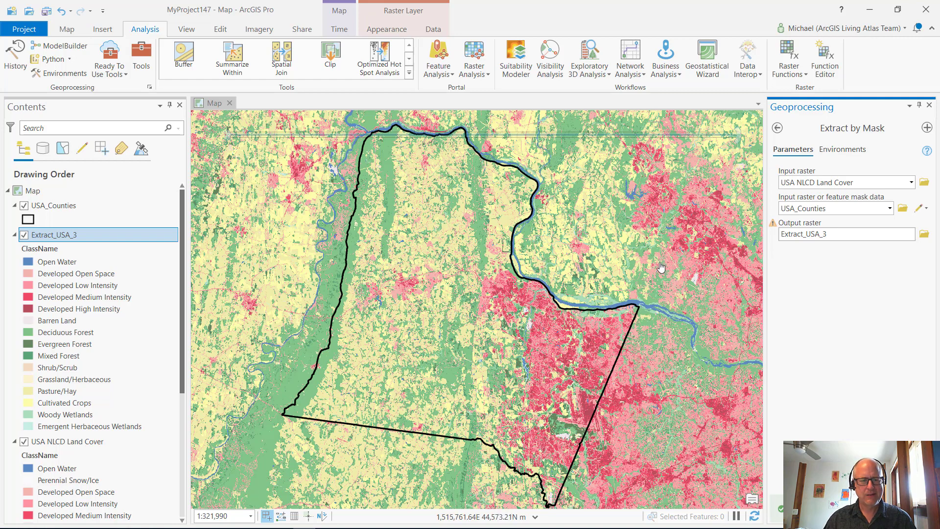
# Turn off the USA NLCD Land Cover layer, leaving the extracted county raster and the USA_Counties outline displayed
pyautogui.rightClick(78, 235)
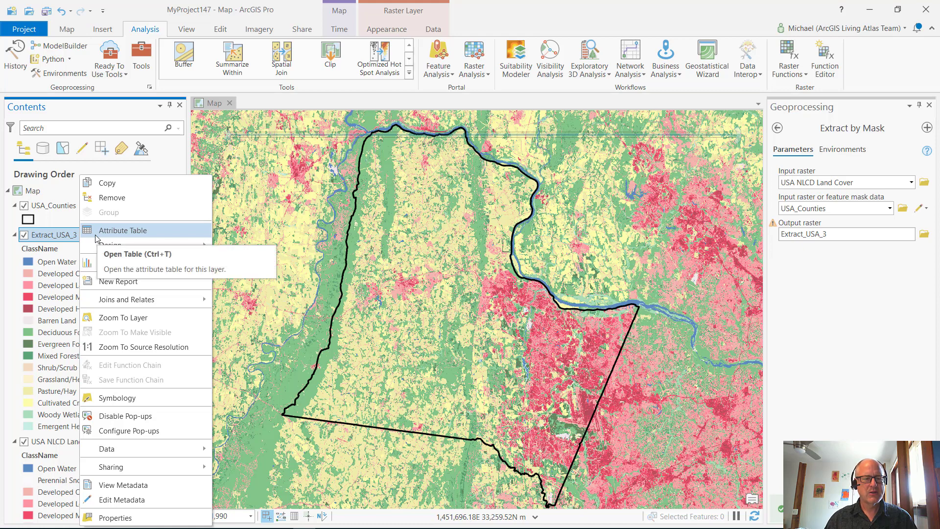
pyautogui.click(24, 442)
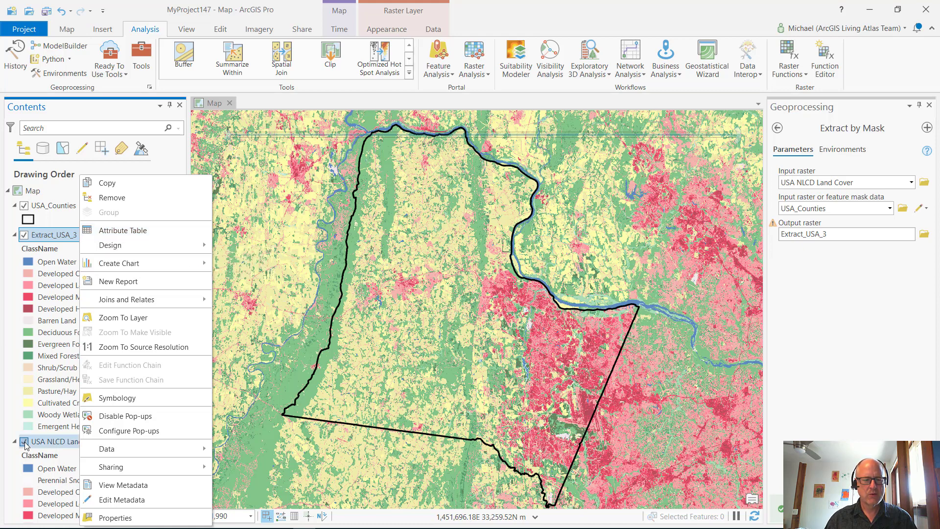
pyautogui.click(25, 443)
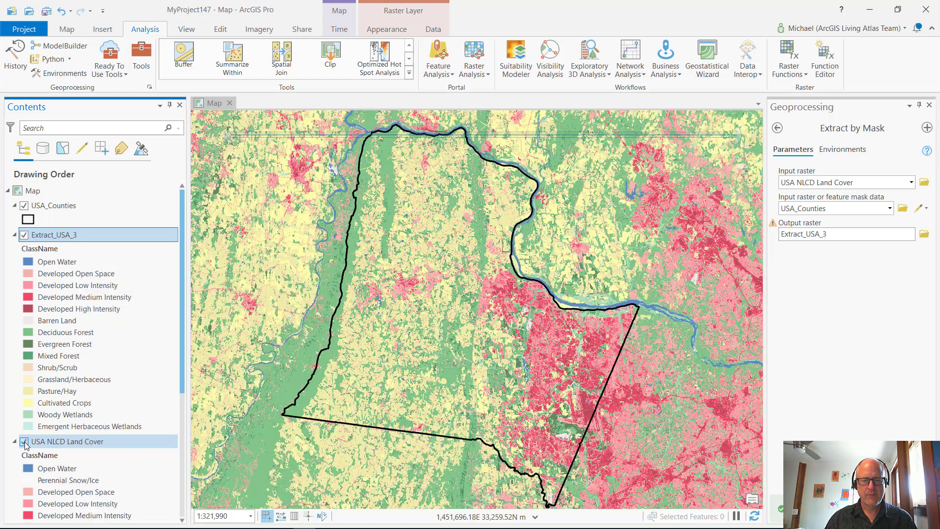
pyautogui.click(24, 442)
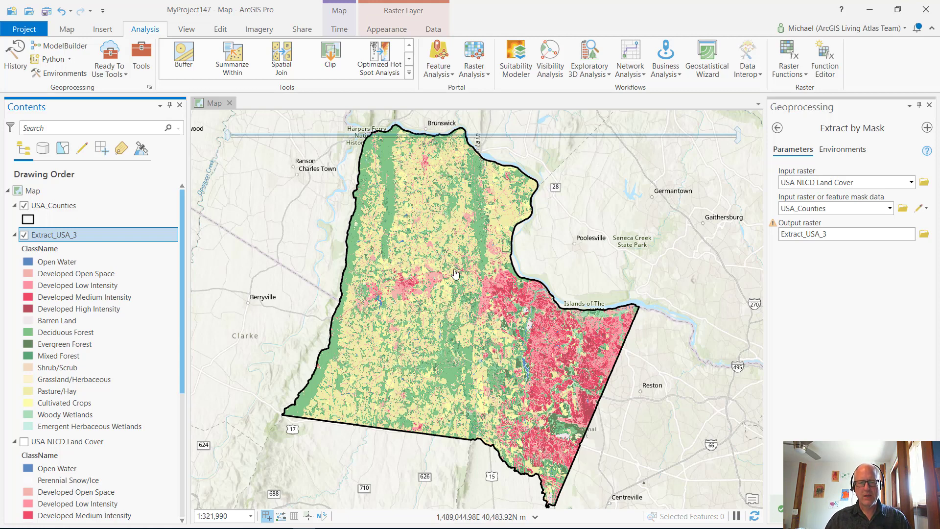
# Open the attribute table of Extract_USA_3, examine the pixel count of each land cover class, and close the table
pyautogui.rightClick(48, 240)
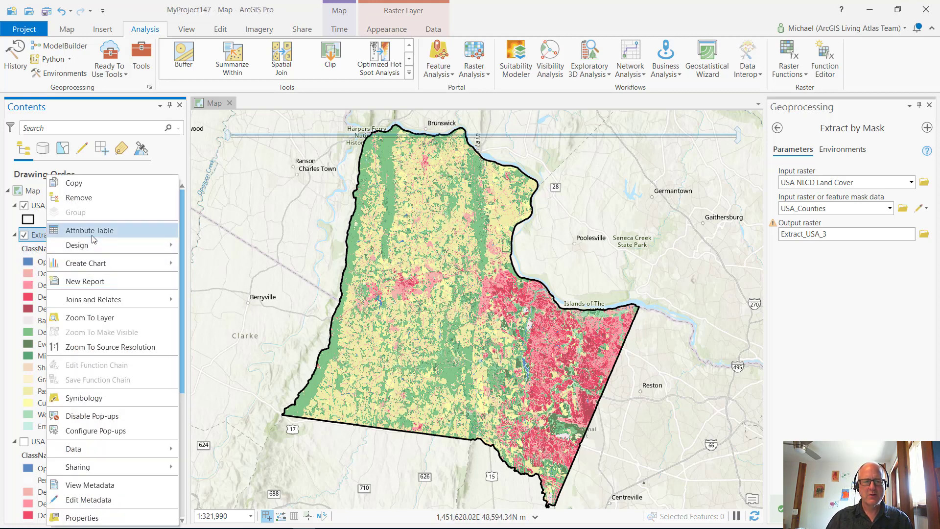
pyautogui.click(93, 234)
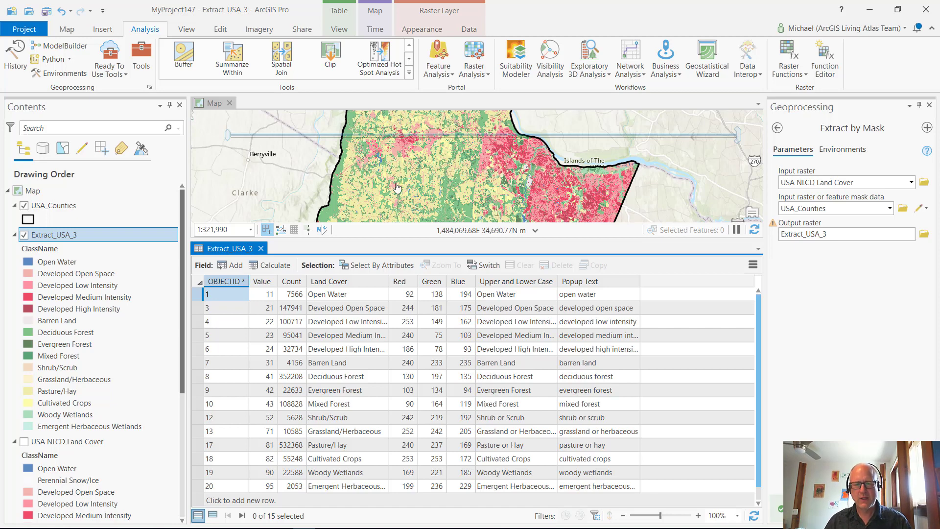
pyautogui.click(261, 249)
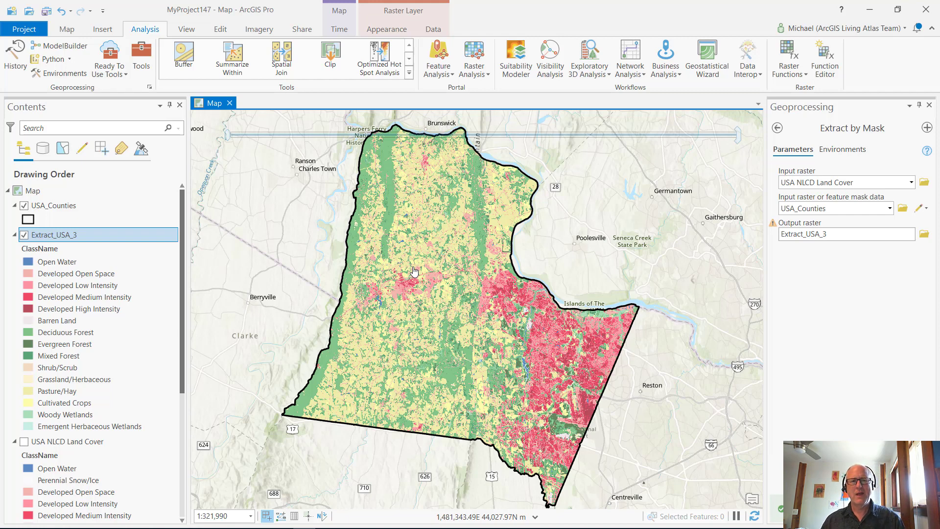
pyautogui.moveTo(705, 528)
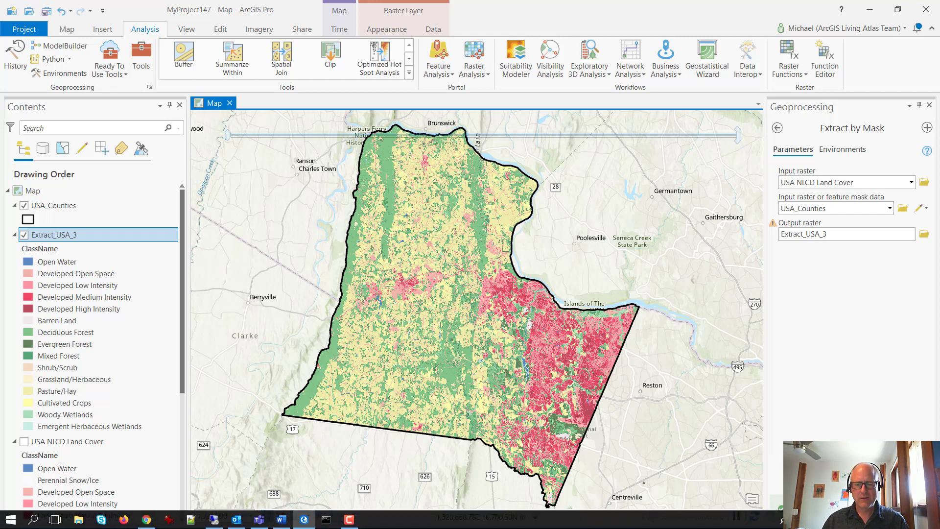